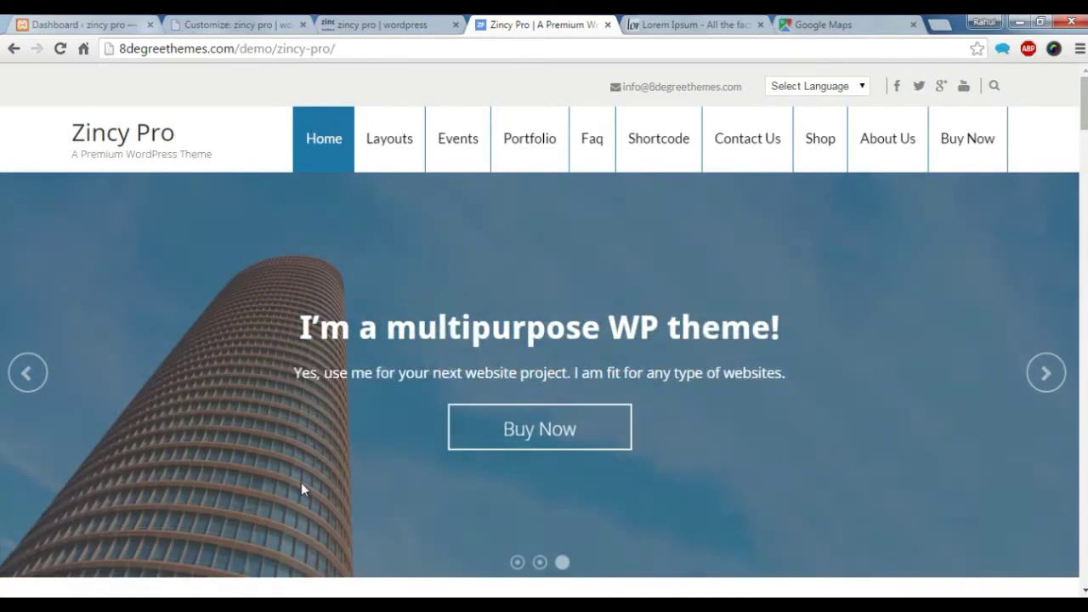
Examine the Zincy Pro demo homepage from the slider down to the footer map and footer blocks.
scroll(304, 483, down, 15)
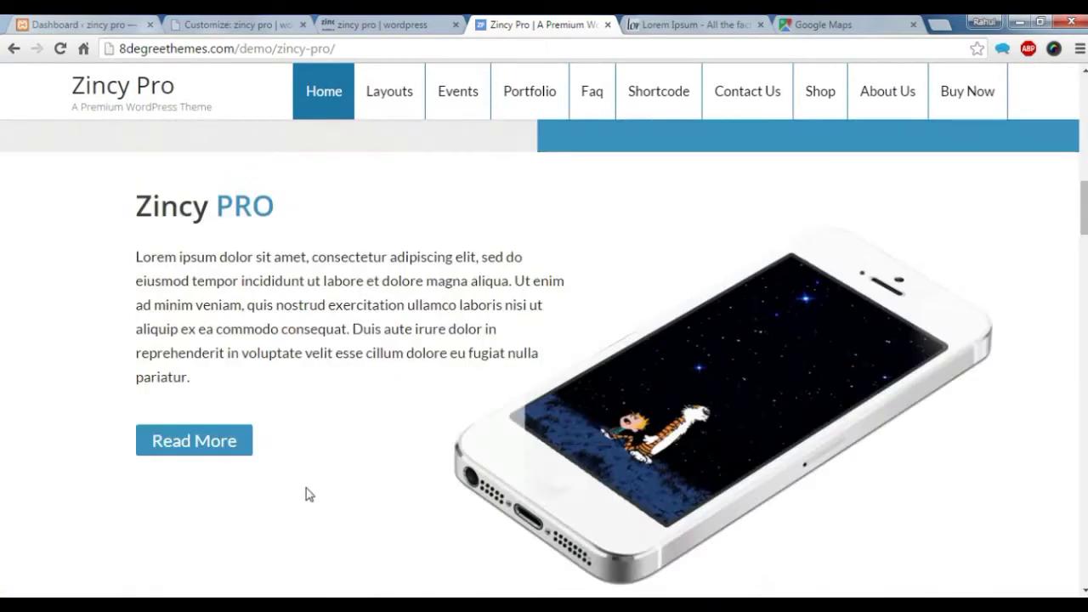
scroll(308, 494, down, 15)
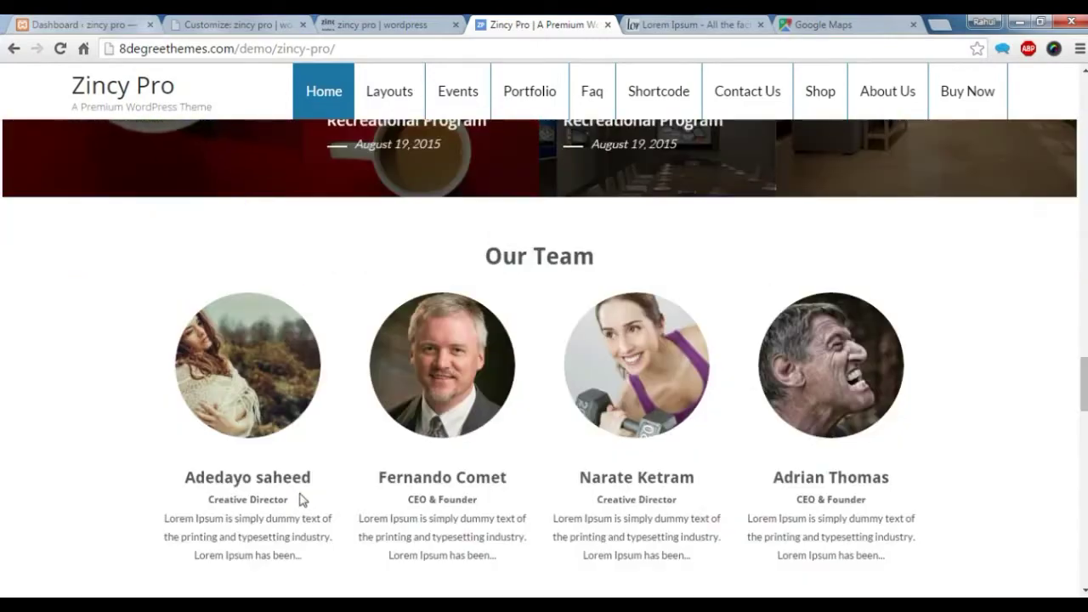
scroll(302, 500, down, 15)
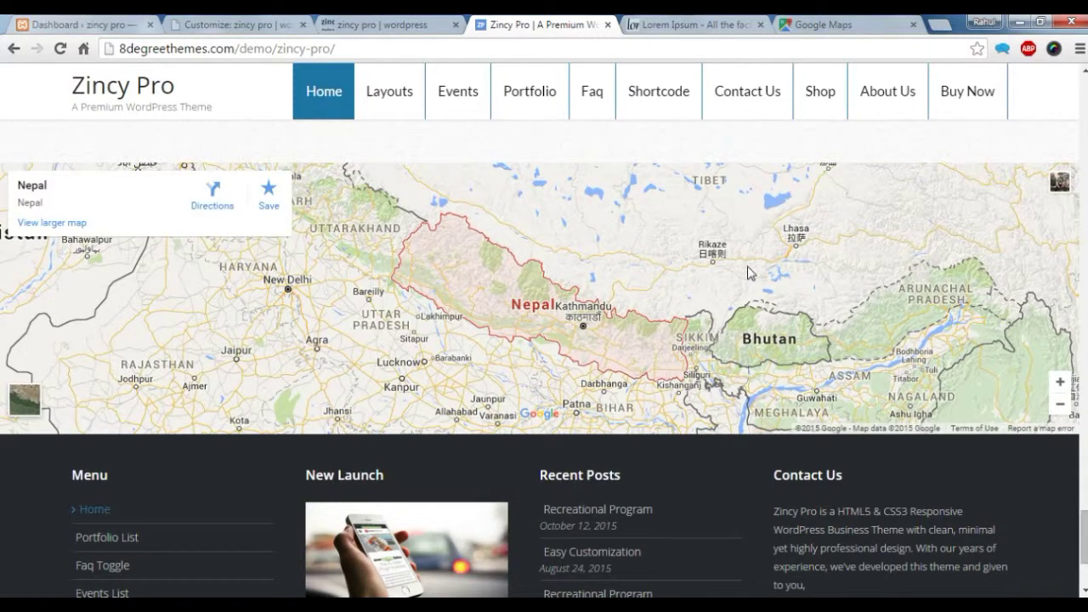
scroll(535, 360, down, 3)
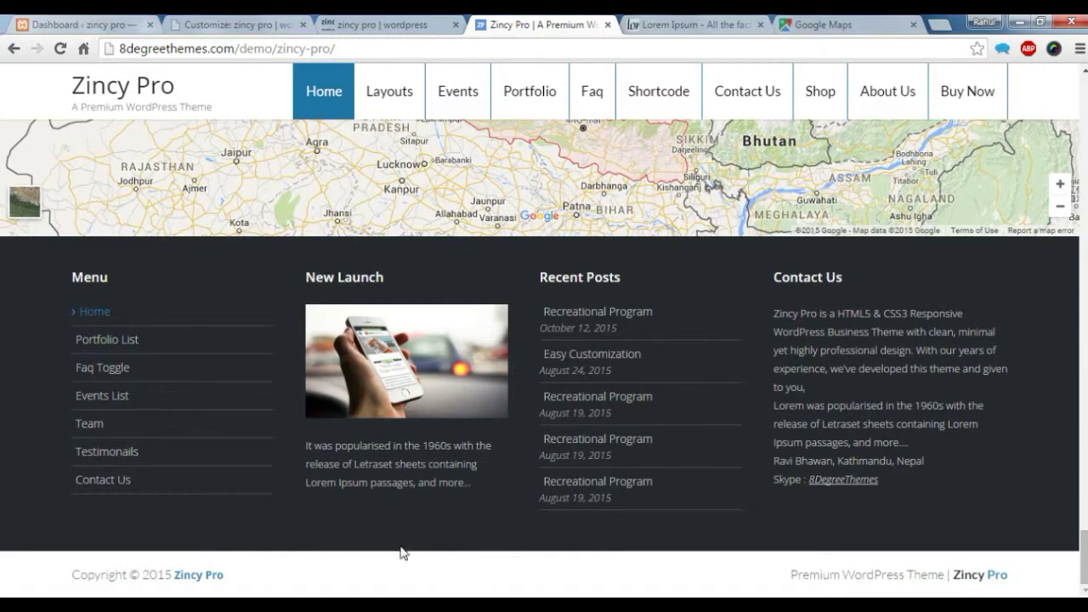
Switch to the WordPress dashboard and open the theme customizer in a new browser tab.
click(85, 25)
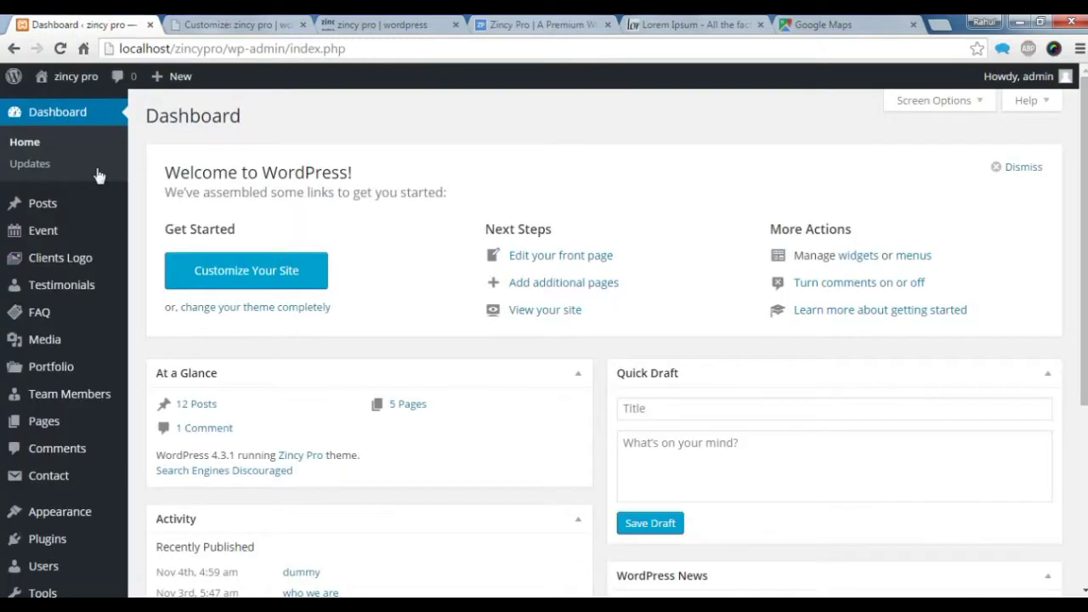
mouse_move(102, 339)
mouse_move(75, 512)
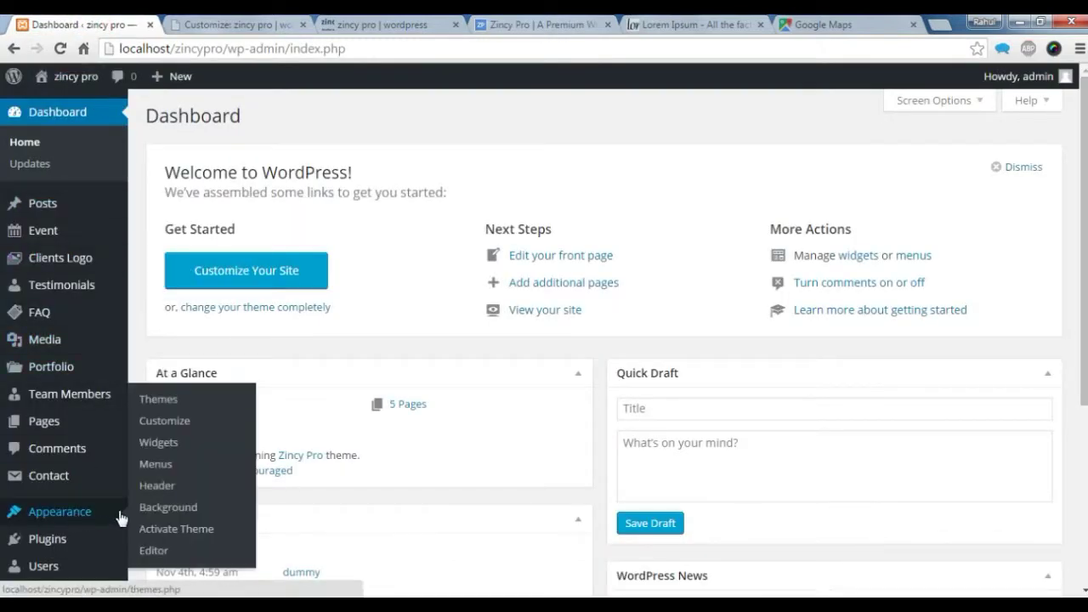
right_click(206, 424)
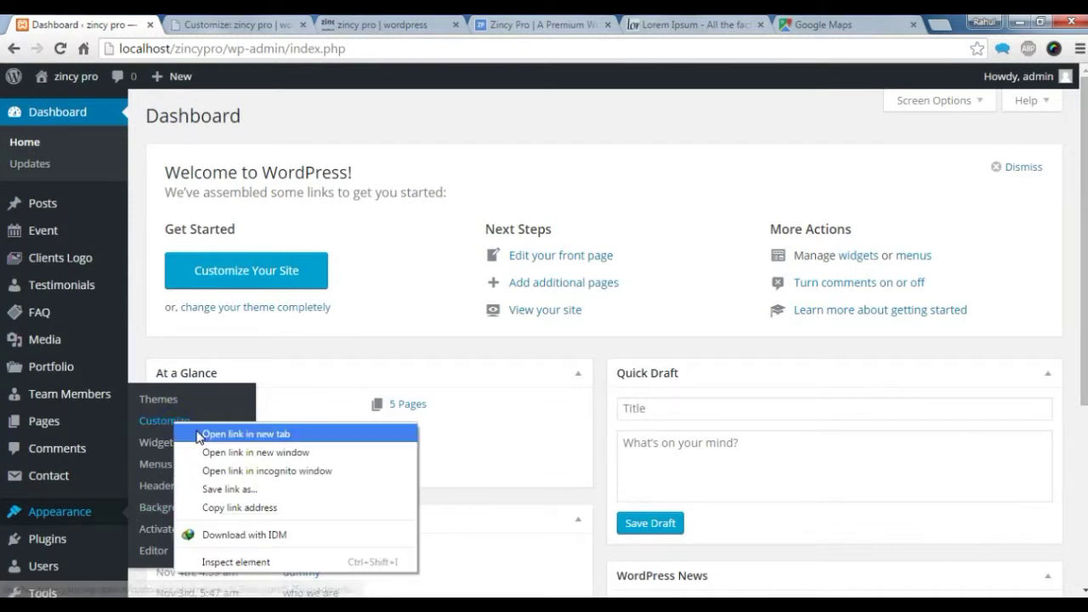
click(243, 433)
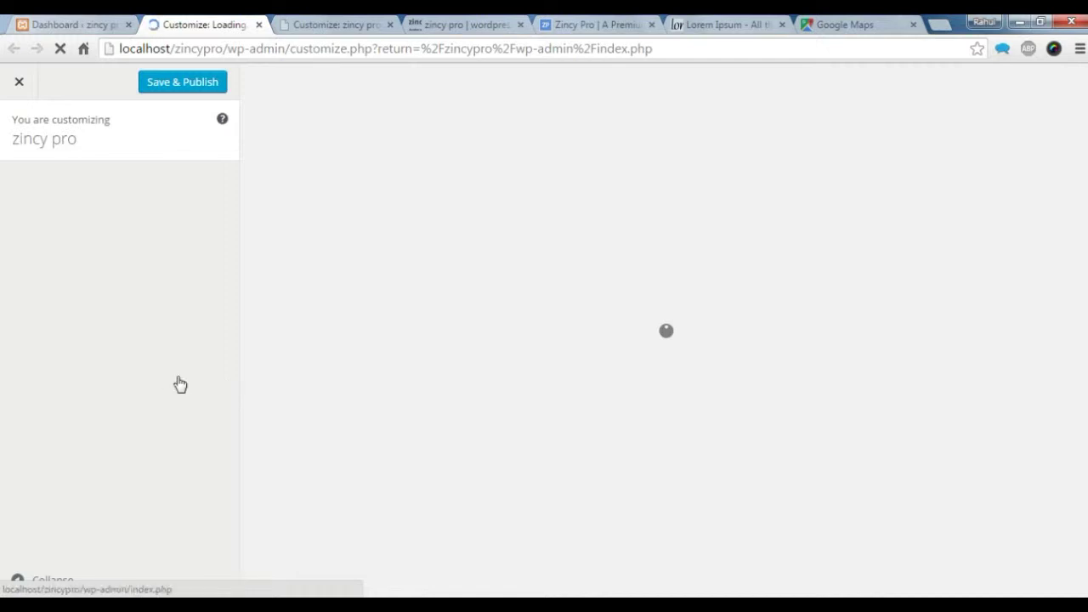
Open the Footer Google Map widget area in the customizer's widget settings.
scroll(126, 440, down, 2)
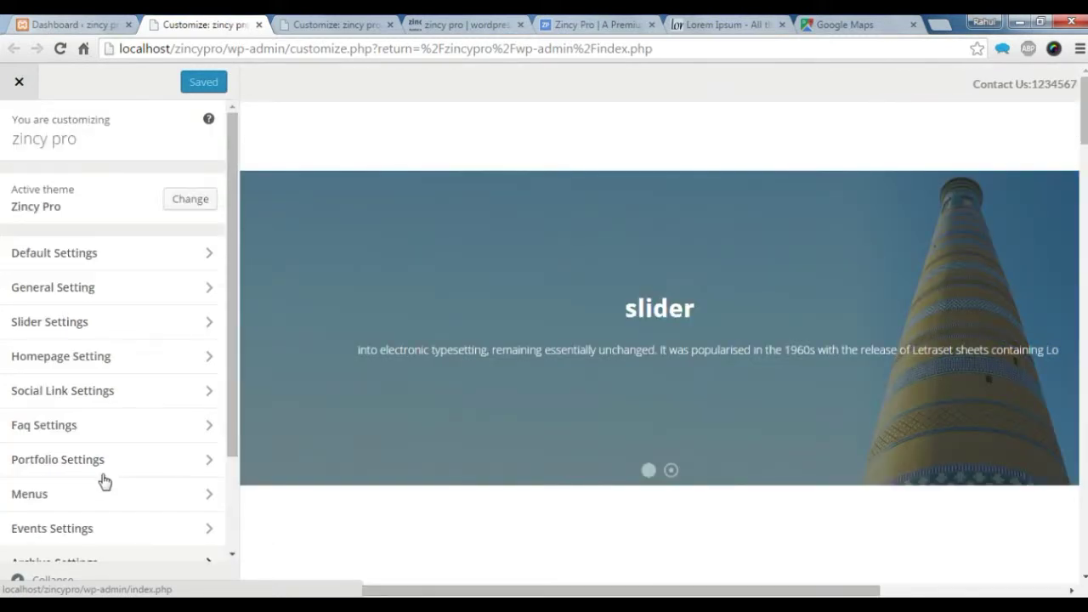
scroll(102, 479, down, 3)
click(97, 476)
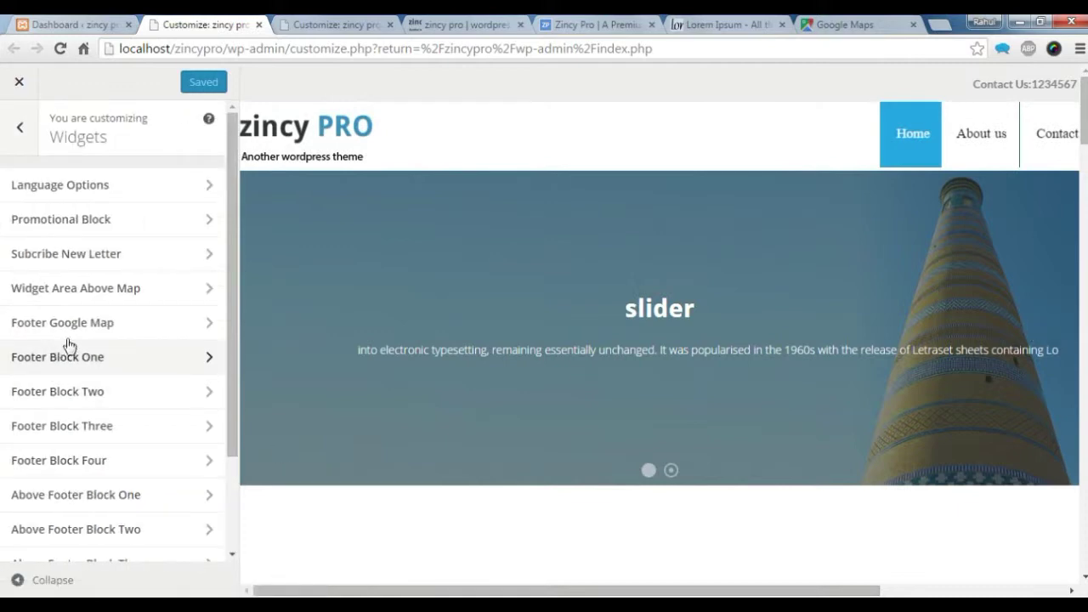
click(94, 332)
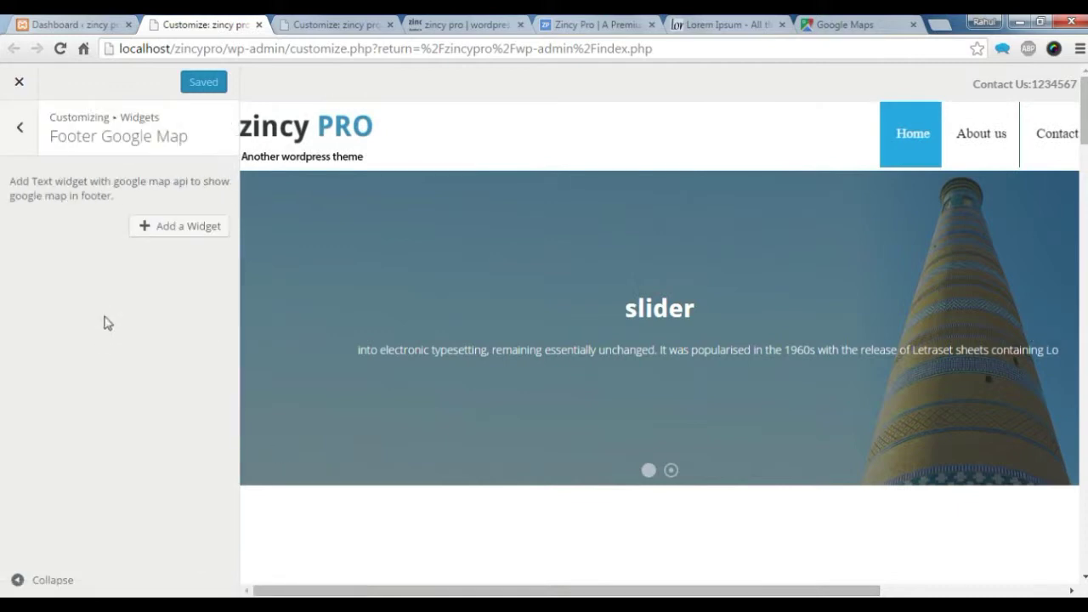
Add a Text widget to the Footer Google Map area and start editing its content.
click(175, 229)
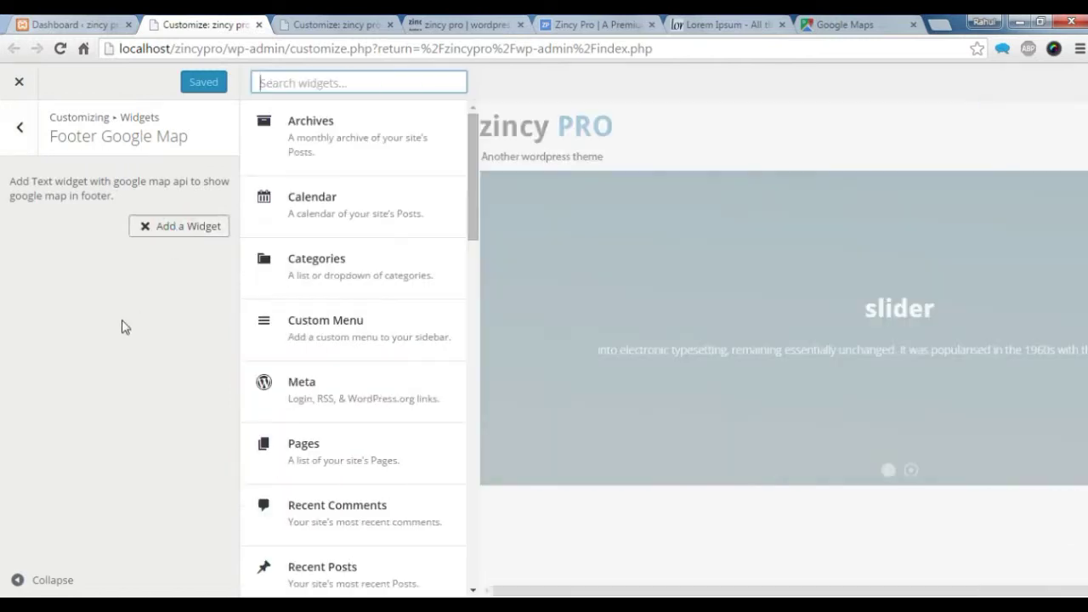
scroll(298, 406, down, 3)
scroll(318, 412, down, 7)
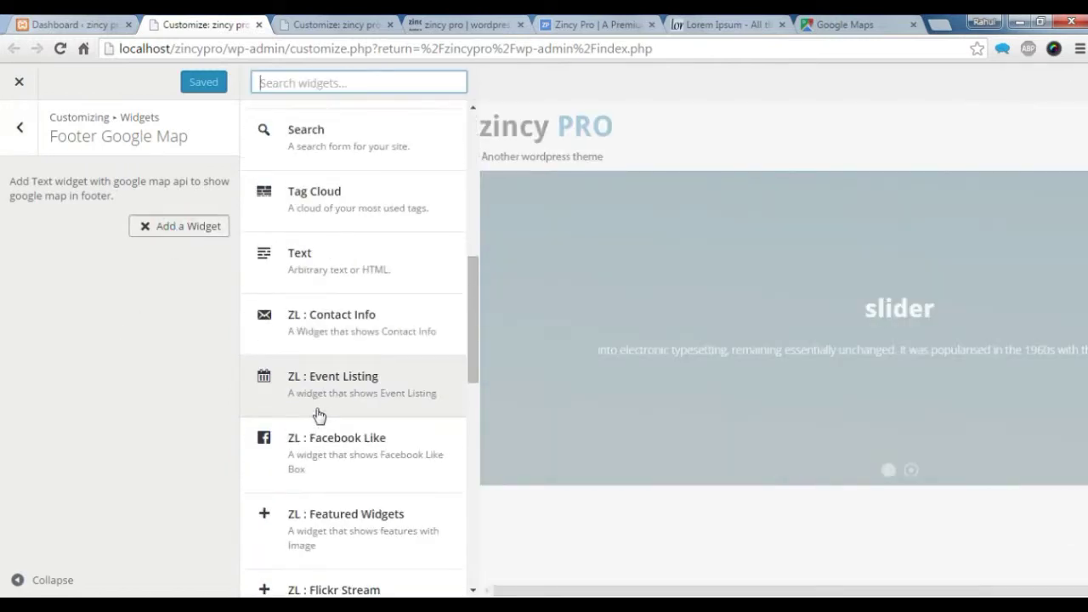
scroll(318, 420, down, 5)
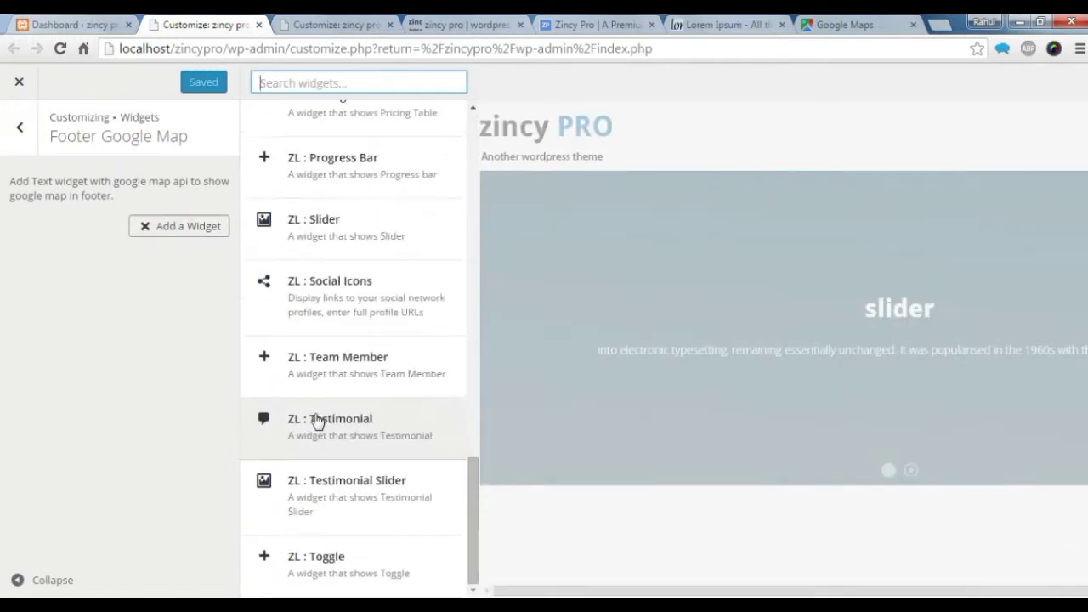
scroll(316, 420, up, 10)
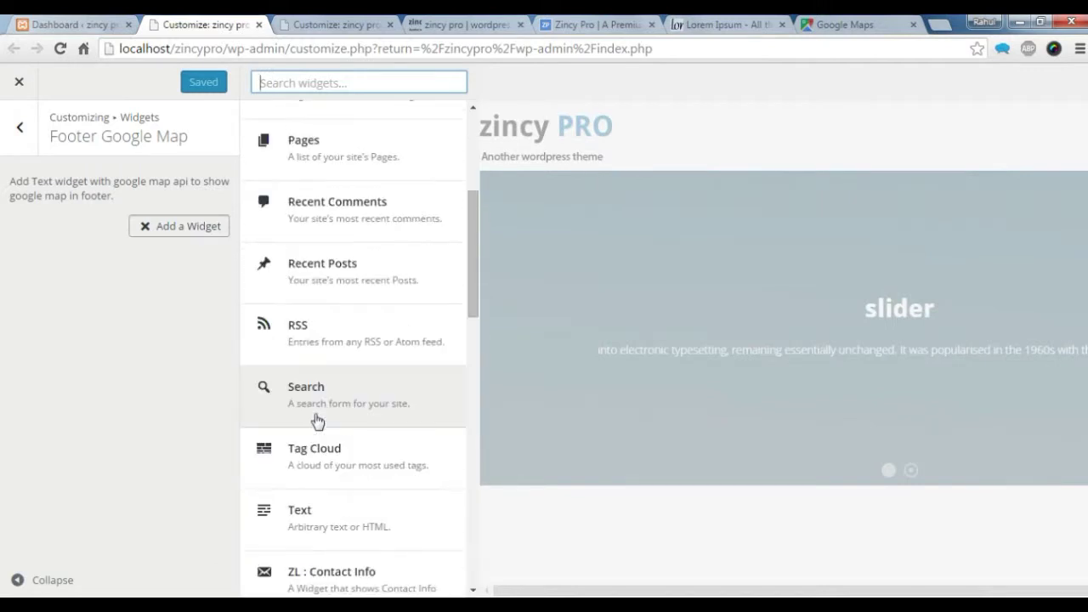
click(318, 370)
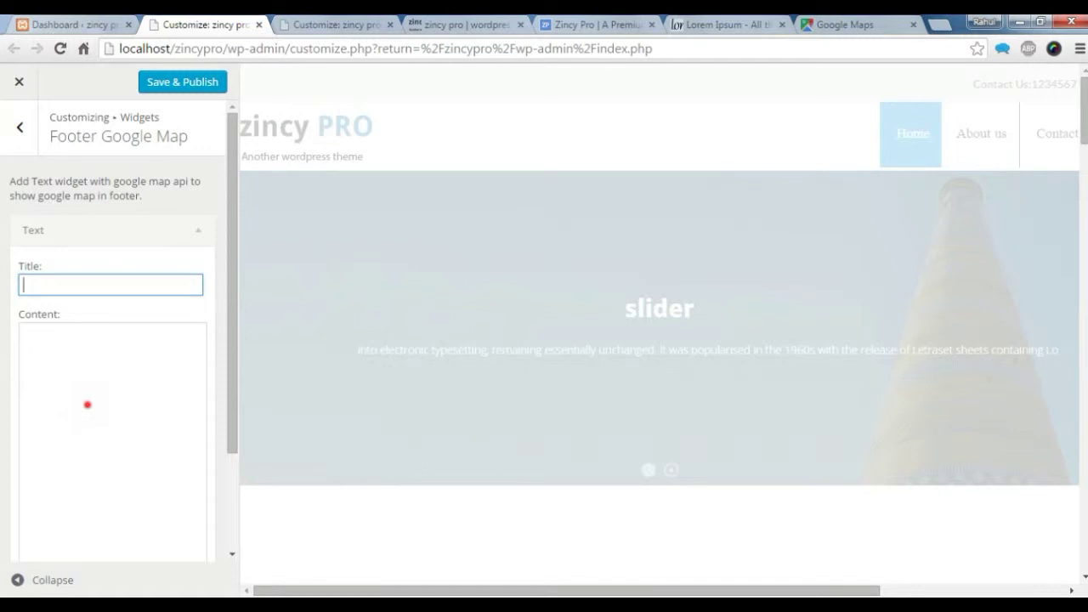
click(87, 405)
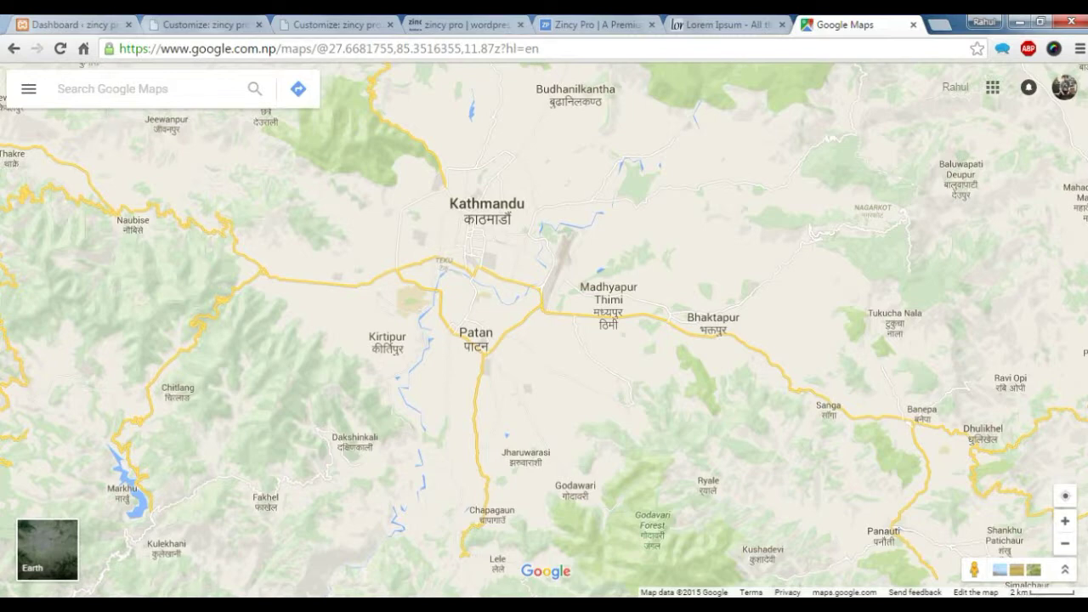
Switch to Google Maps and search for "access keys".
click(112, 88)
text(access)
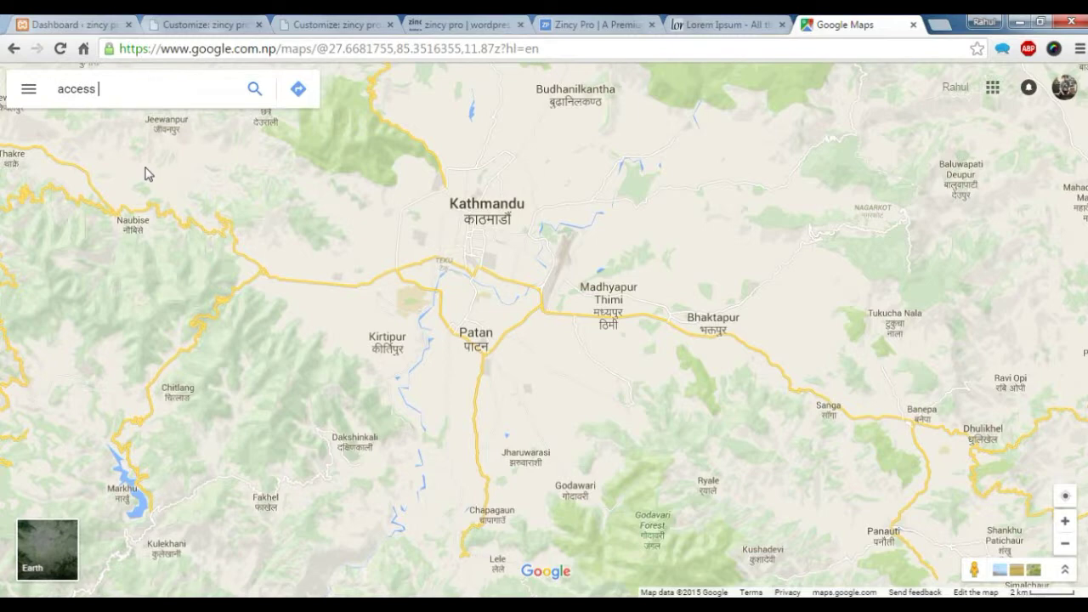
text( keys)
key(Return)
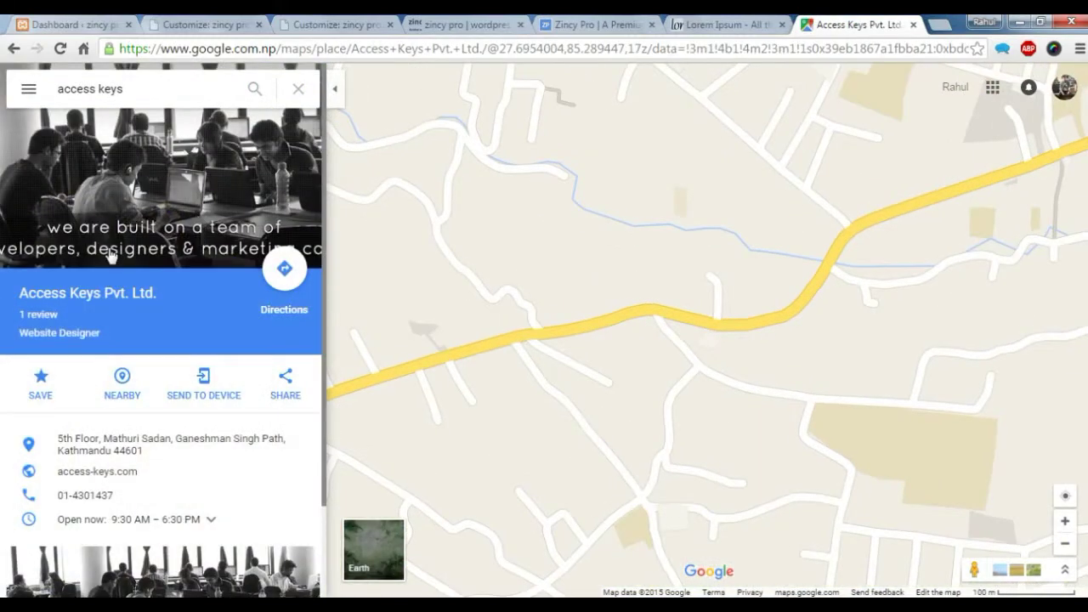
Open the embed option for the Access Keys Pvt. Ltd. map and copy its medium-size iframe code.
click(29, 90)
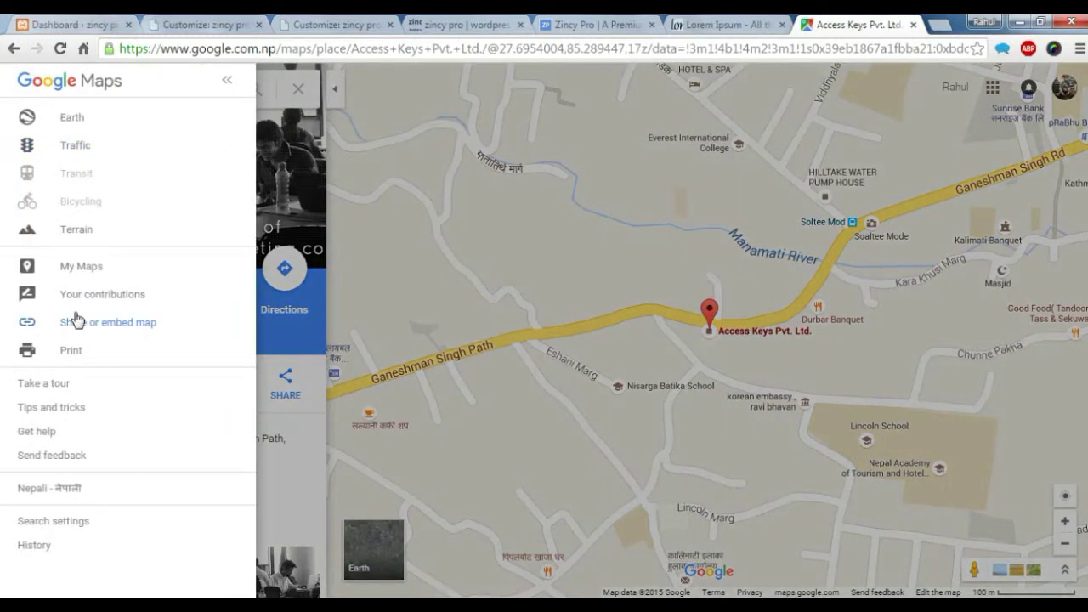
key(Escape)
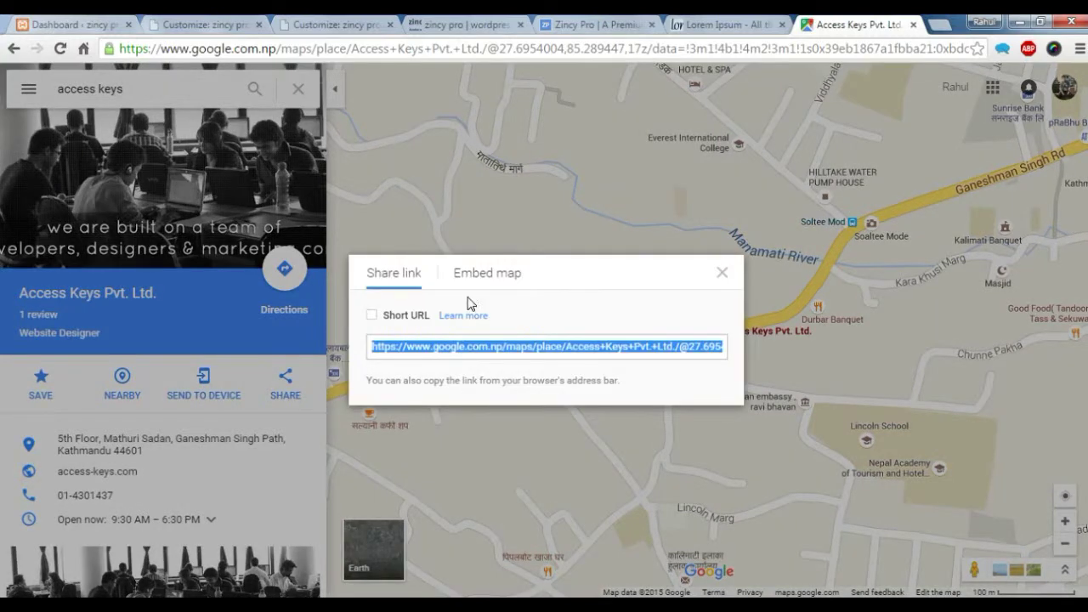
click(481, 274)
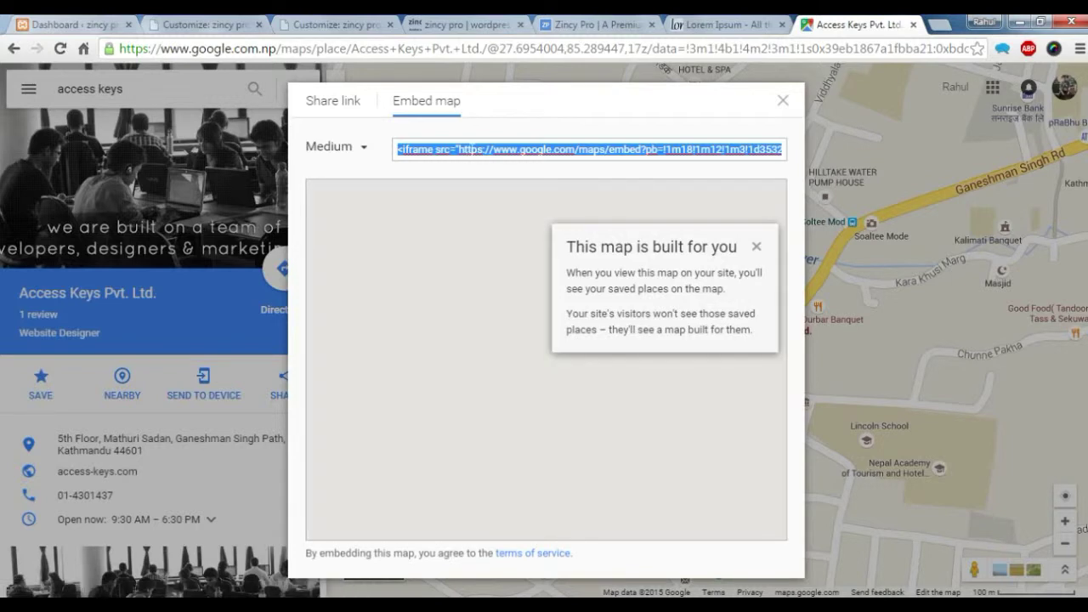
click(470, 150)
right_click(471, 149)
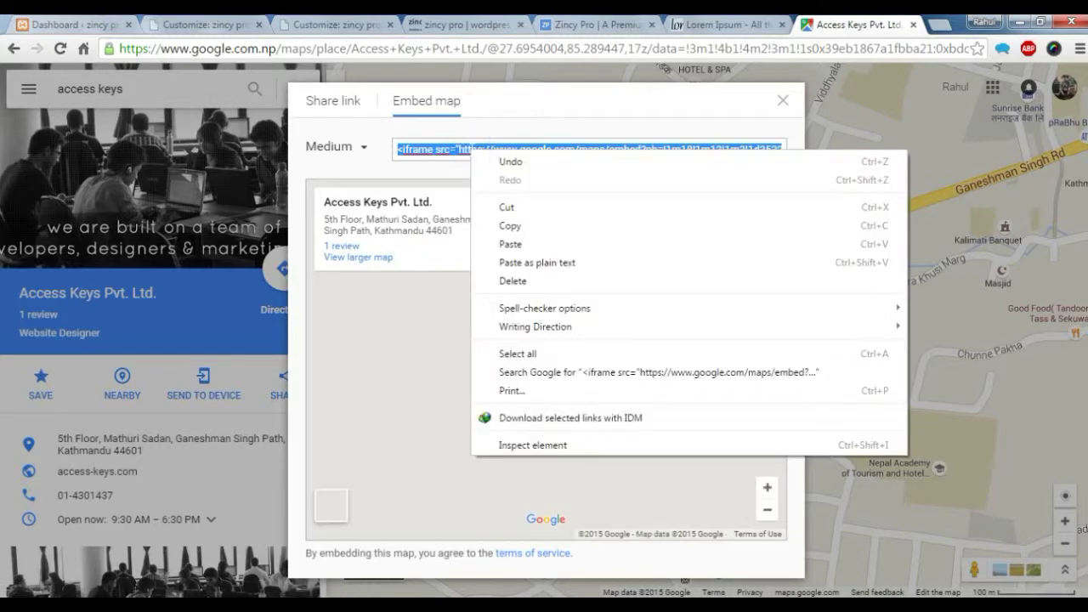
click(527, 223)
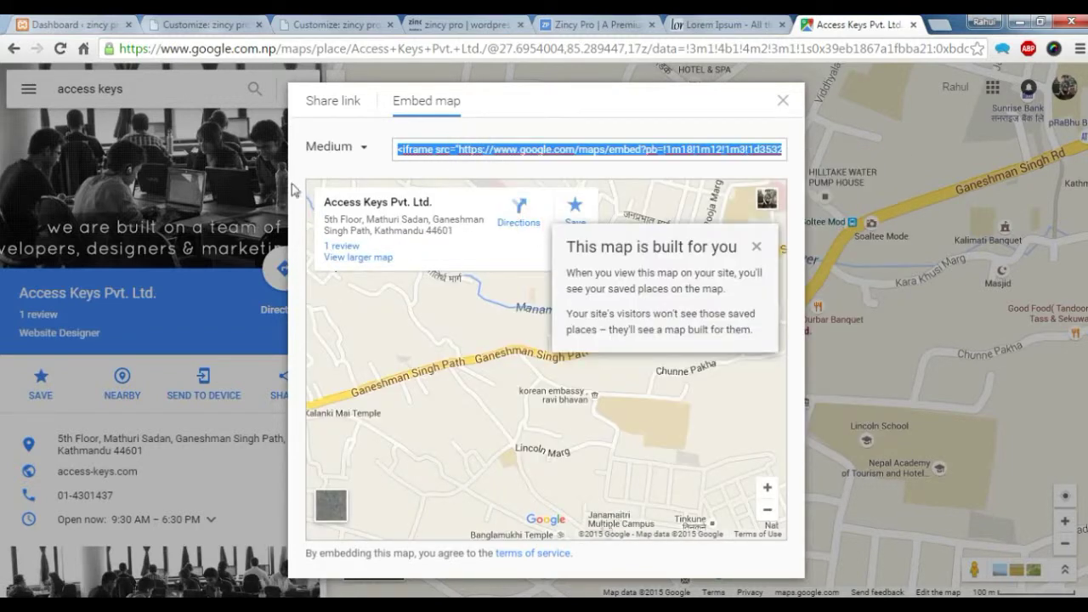
Return to the customizer and paste the copied map embed code into the Text widget's content.
click(179, 24)
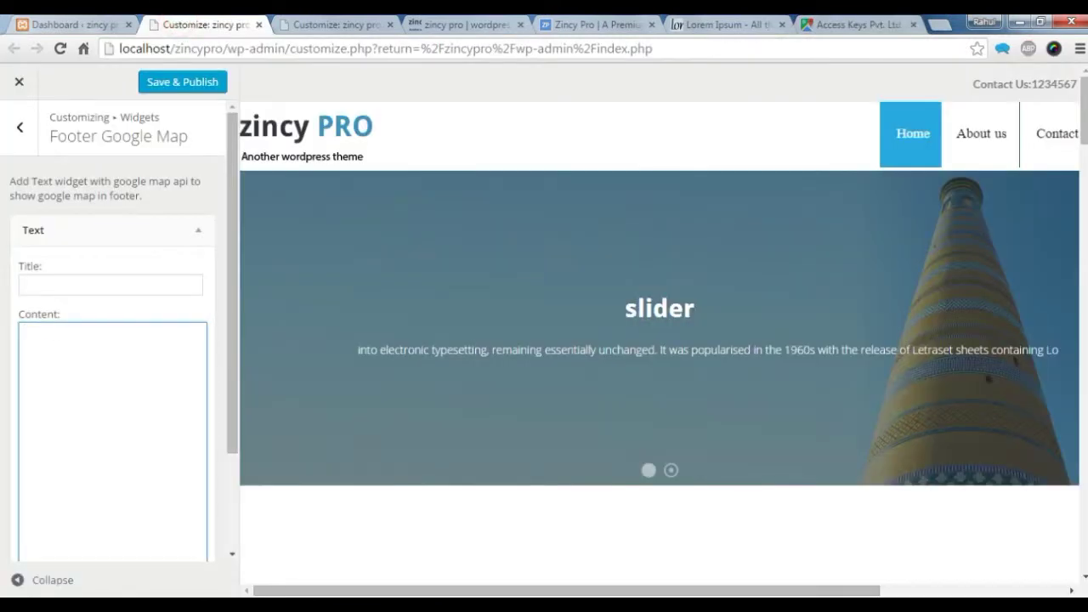
right_click(50, 345)
click(91, 439)
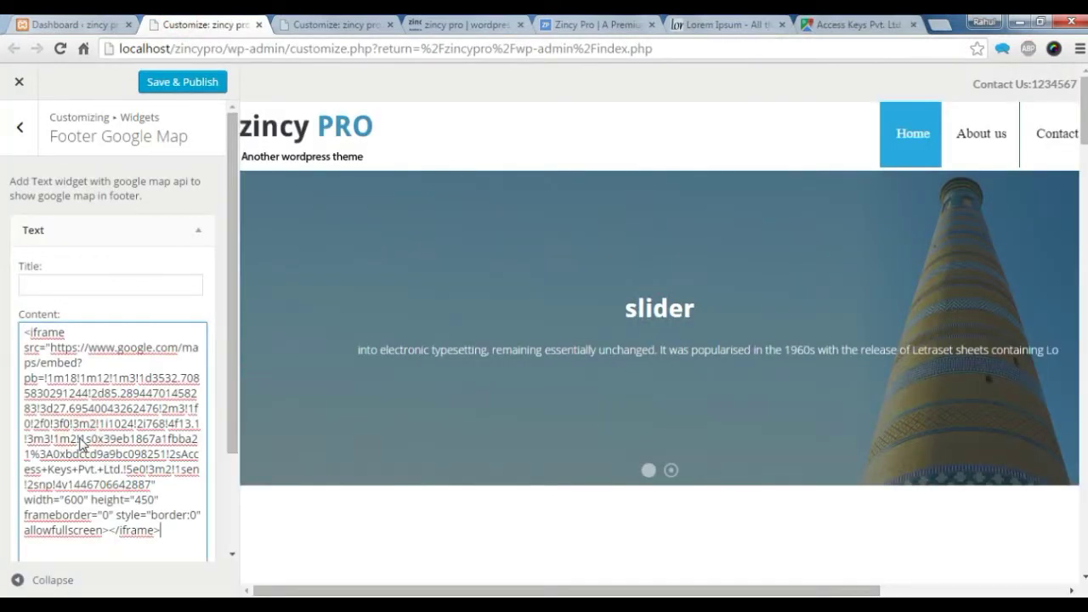
Set the iframe width to 100% in the Text widget's embed code, and save and publish the changes.
scroll(76, 515, down, 2)
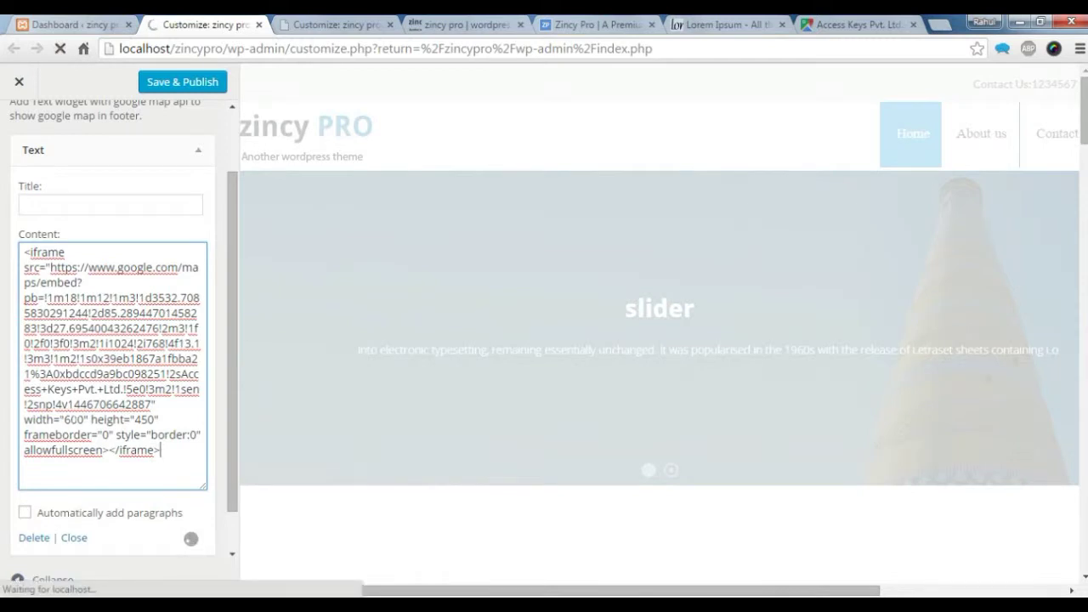
click(76, 419)
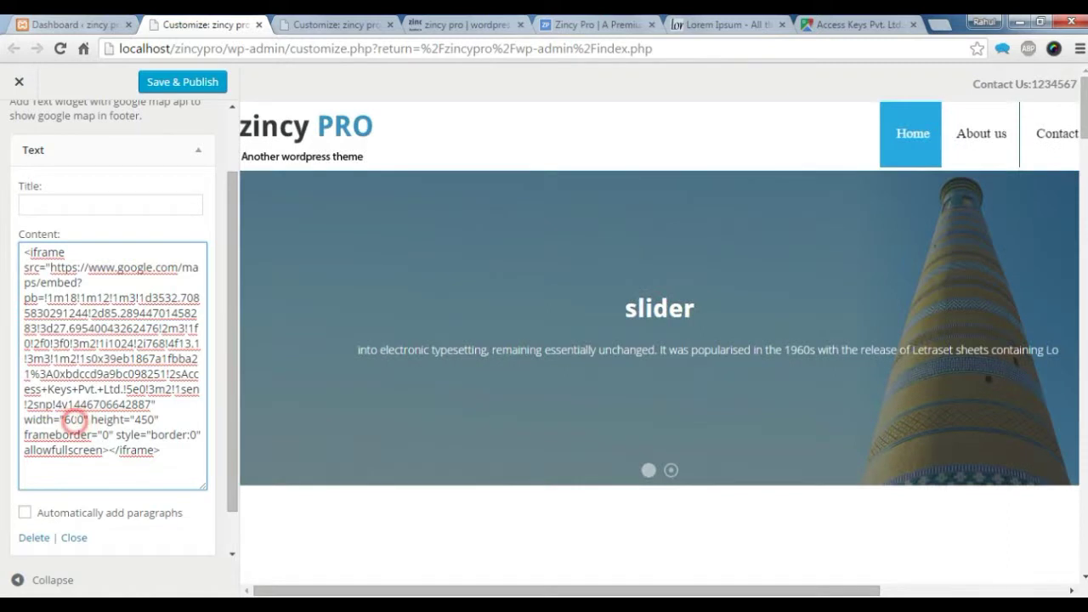
drag(82, 419, 70, 419)
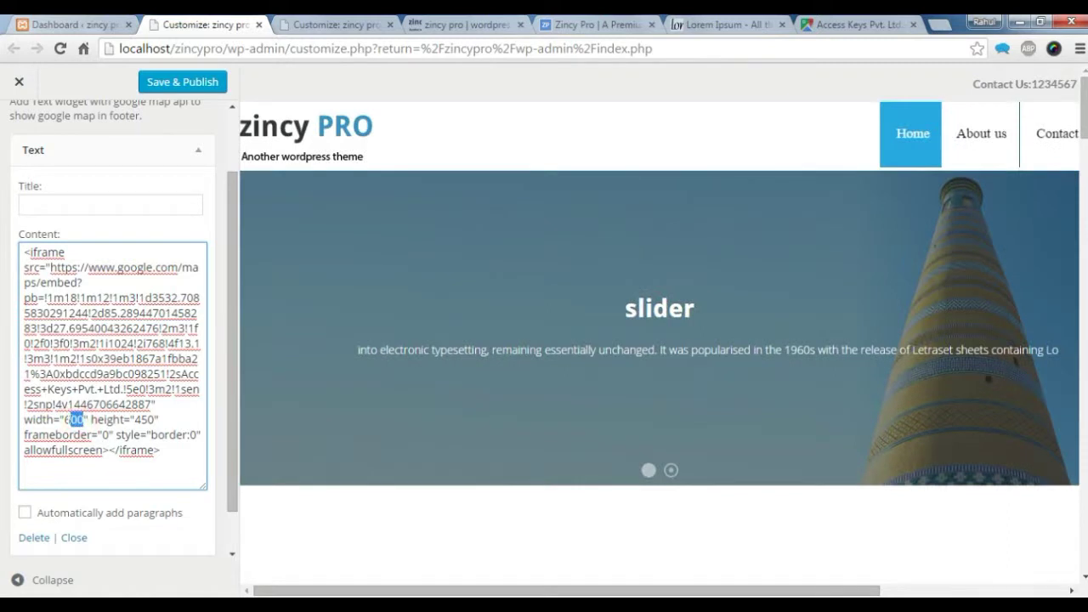
text(100%)
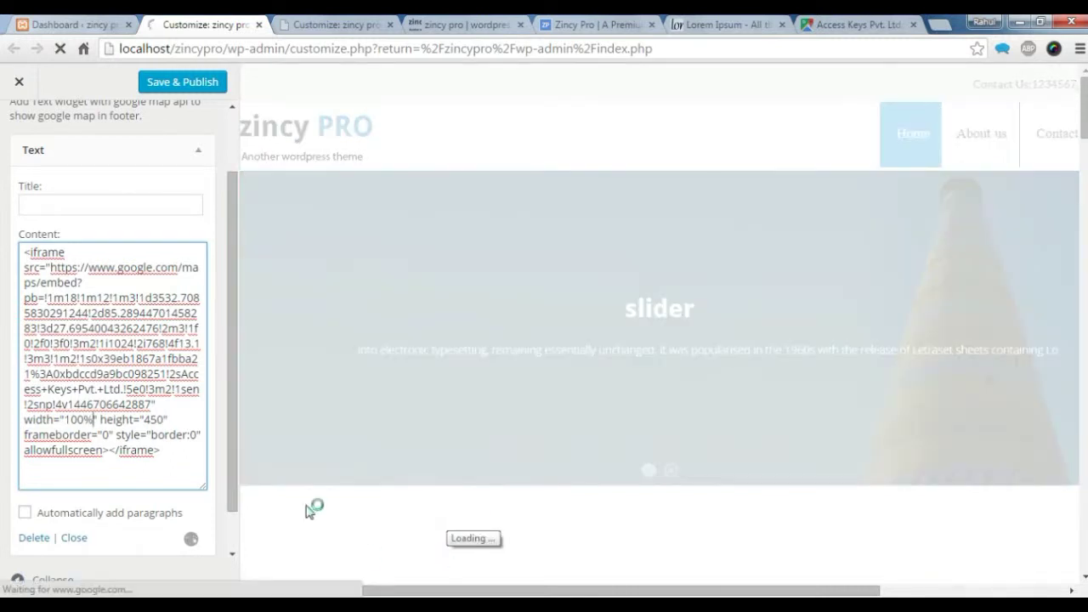
scroll(150, 501, down, 1)
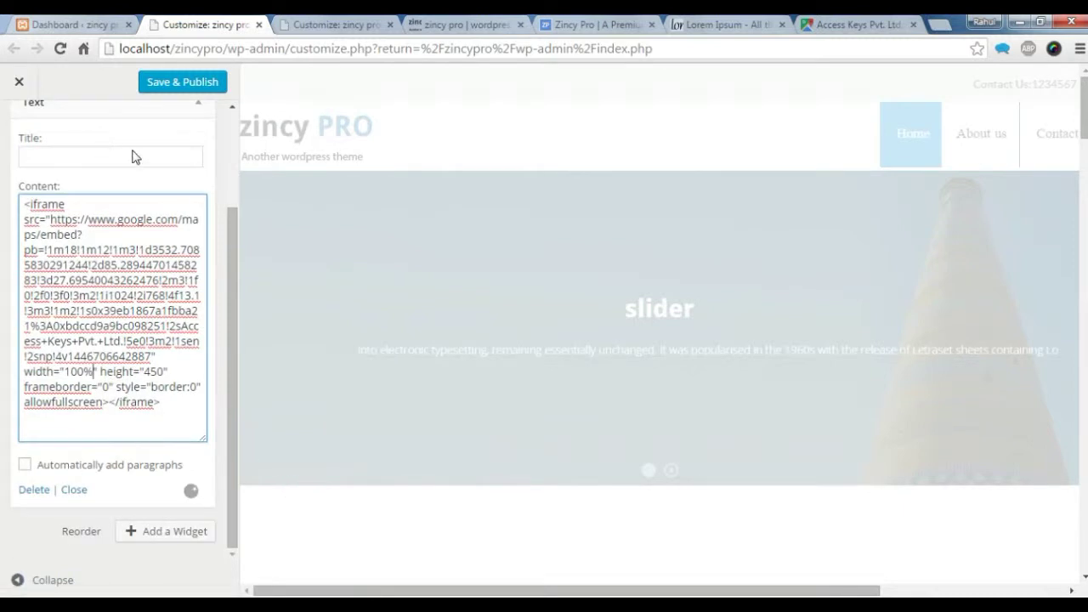
click(186, 87)
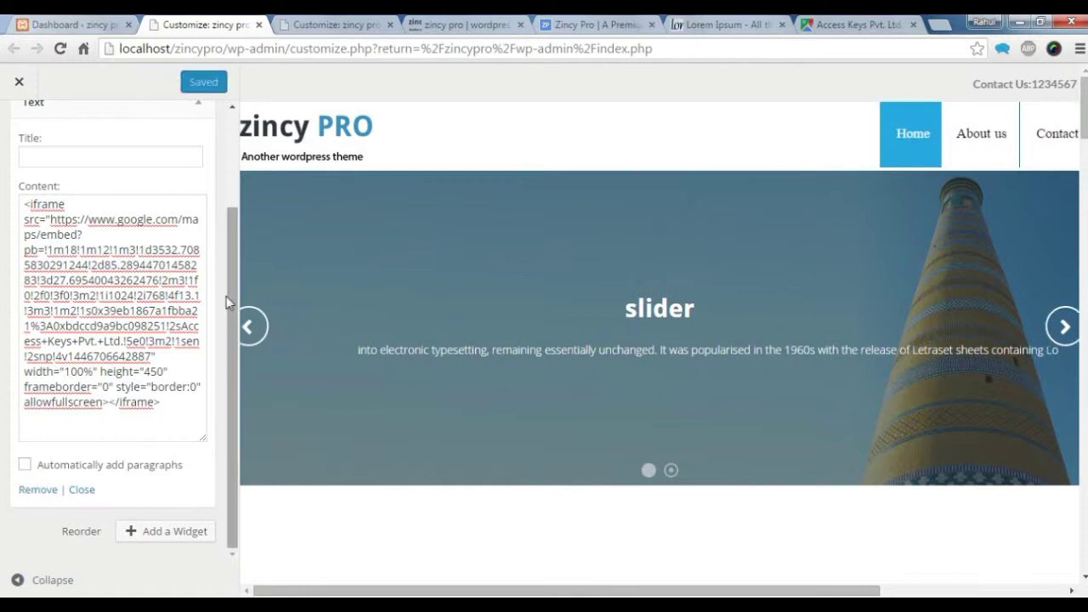
Return to the WordPress dashboard and open the zincy pro site in a new browser tab.
click(70, 21)
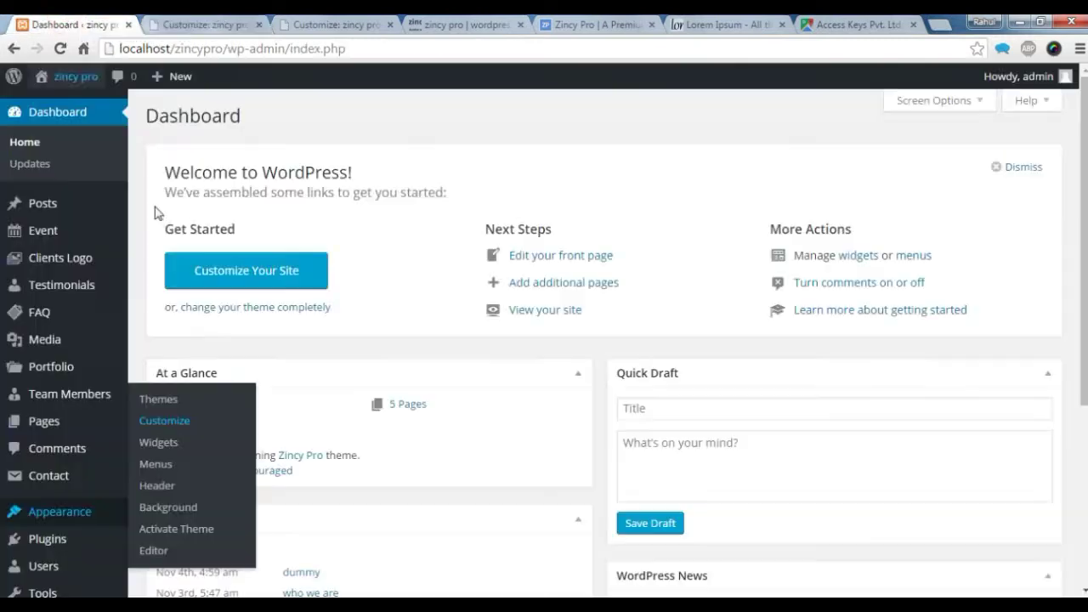
right_click(68, 105)
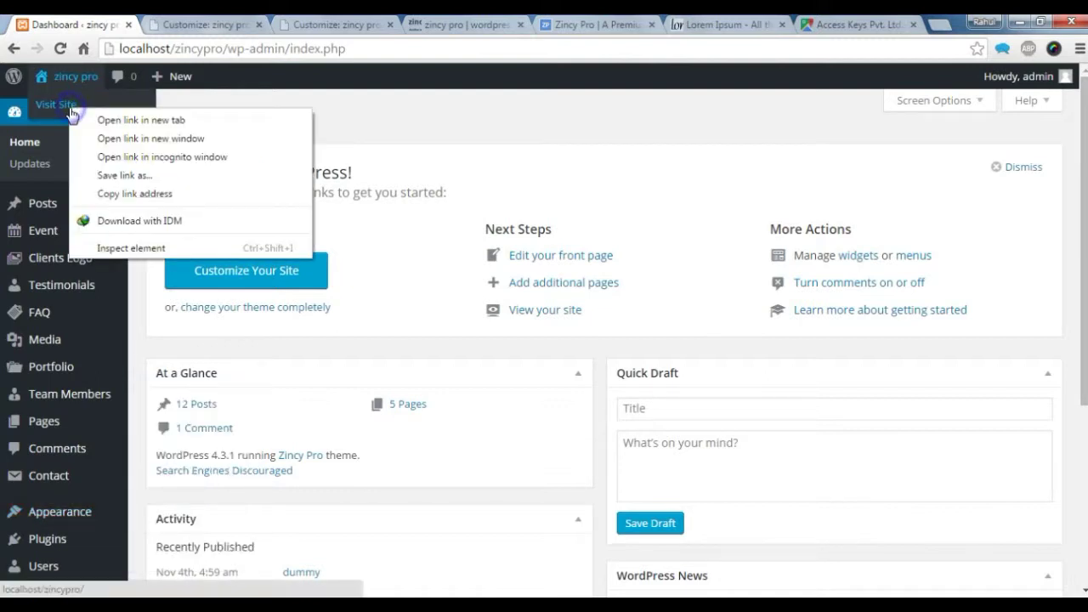
click(94, 115)
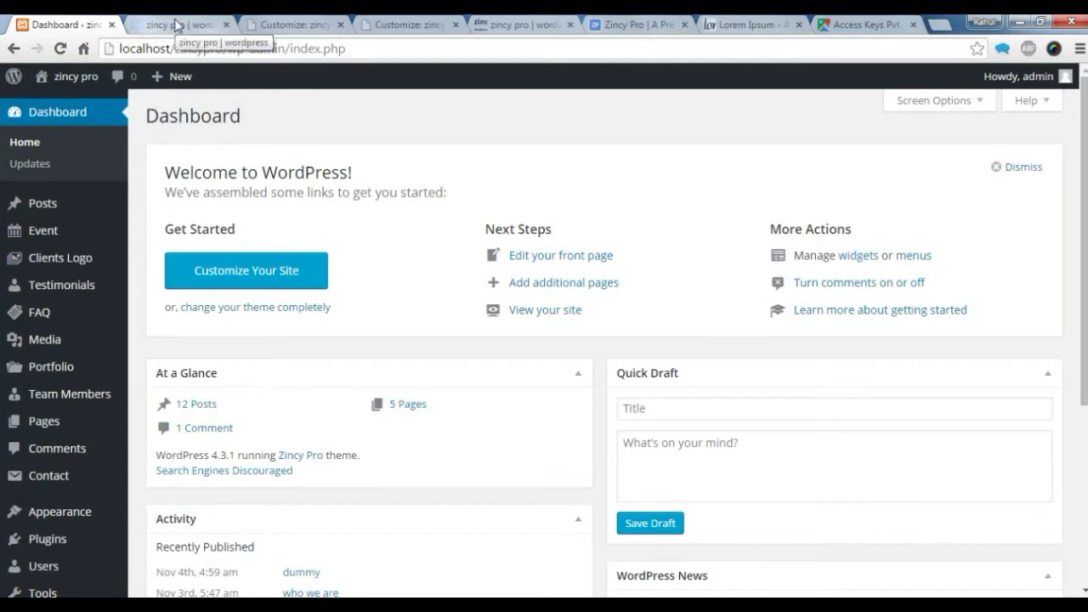
View the live zincy pro page and check the full-width Access Keys Pvt. Ltd. map above the footer.
click(177, 26)
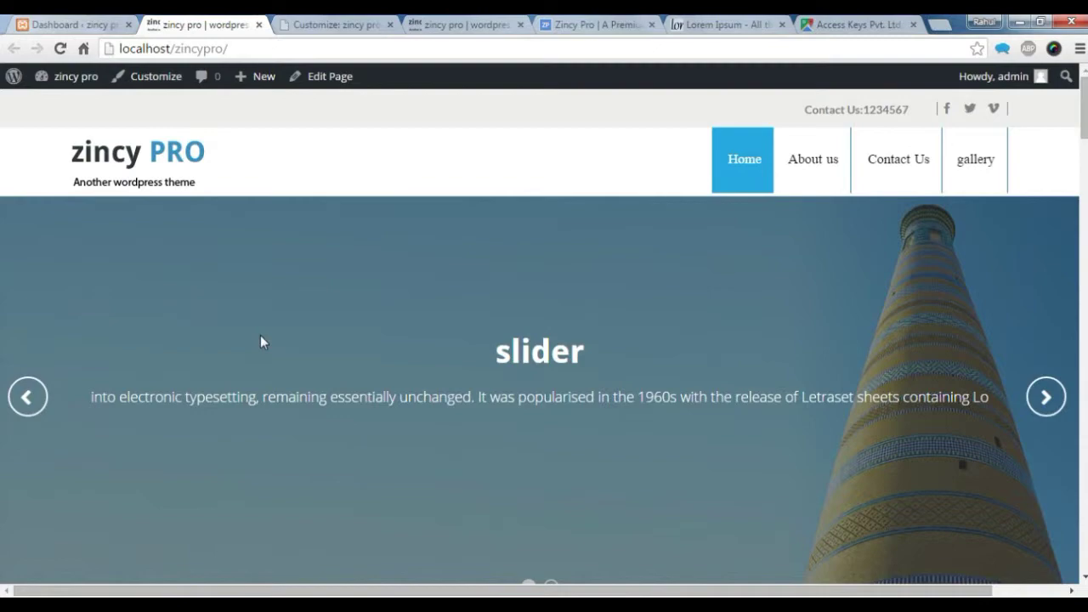
scroll(260, 337, down, 10)
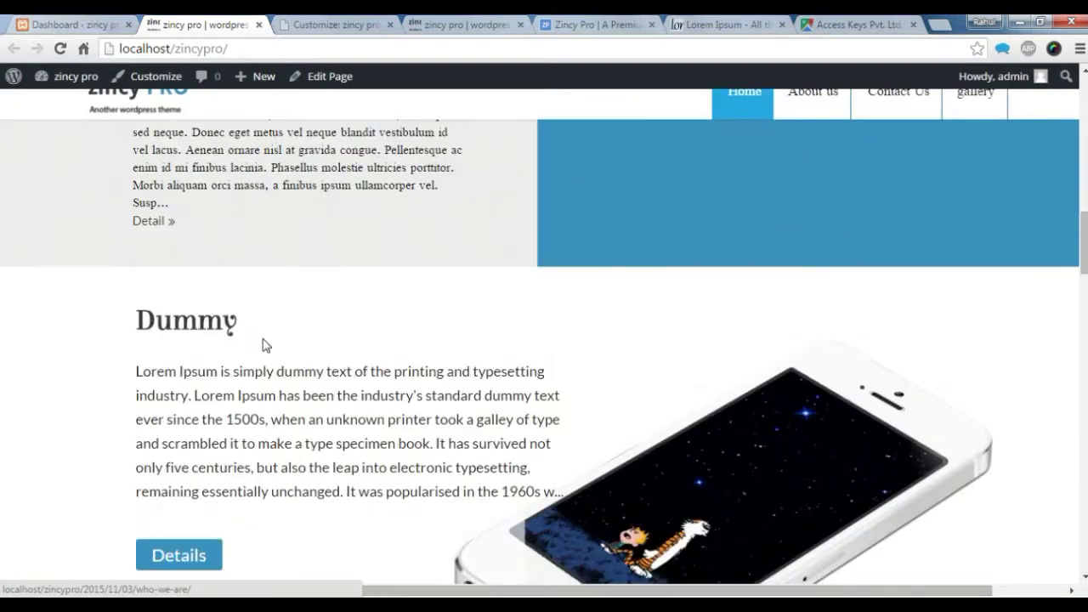
scroll(263, 344, down, 15)
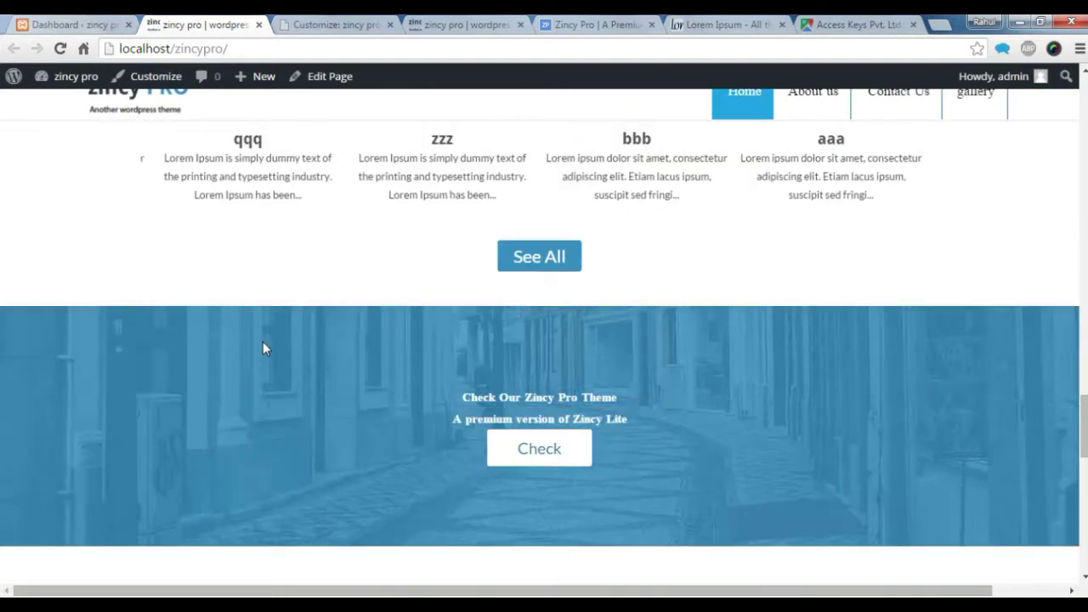
scroll(263, 348, down, 10)
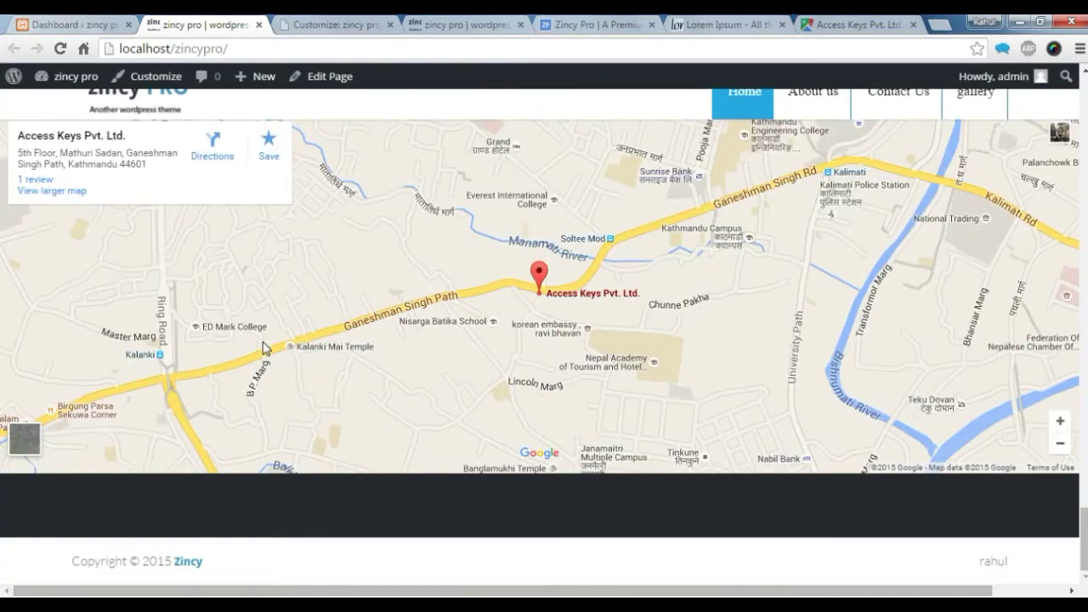
scroll(264, 350, up, 2)
scroll(265, 351, down, 2)
Return to the customizer and open the Footer Block One widget area.
key(ctrl+Tab)
key(ctrl+Tab)
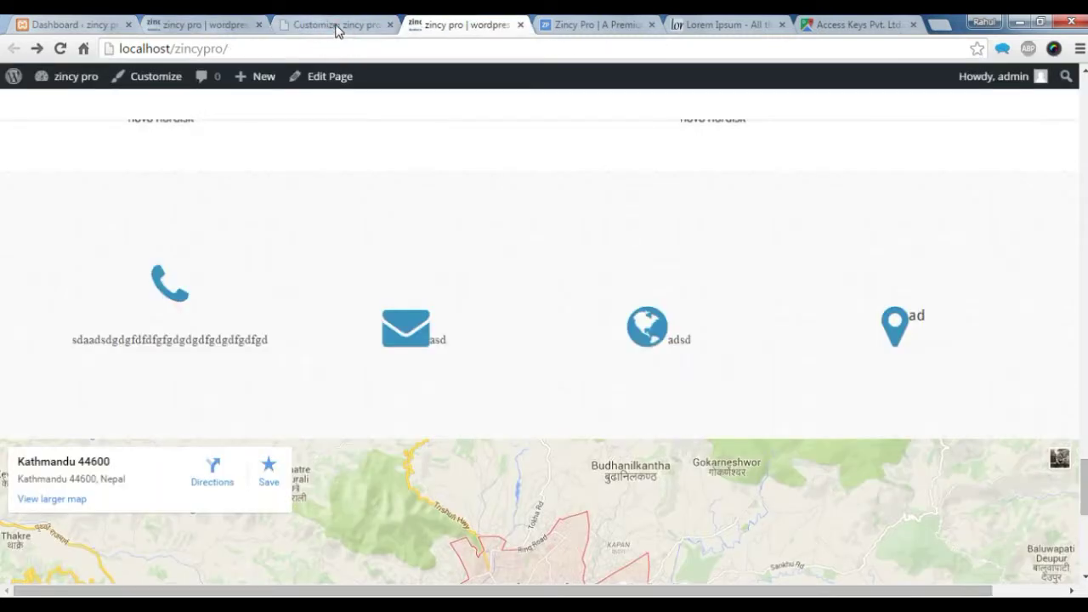
click(337, 25)
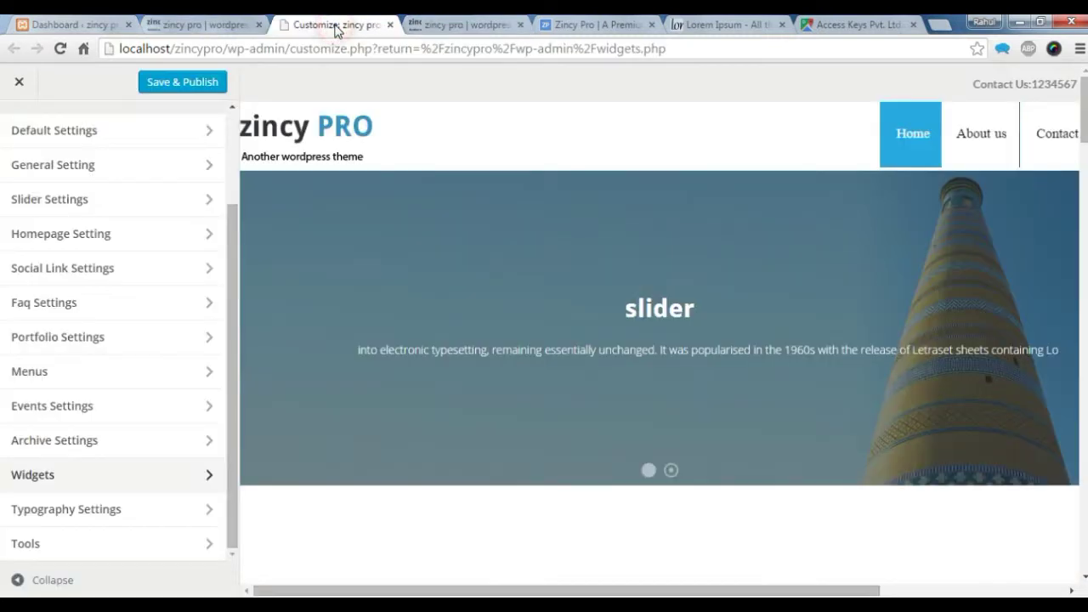
click(40, 480)
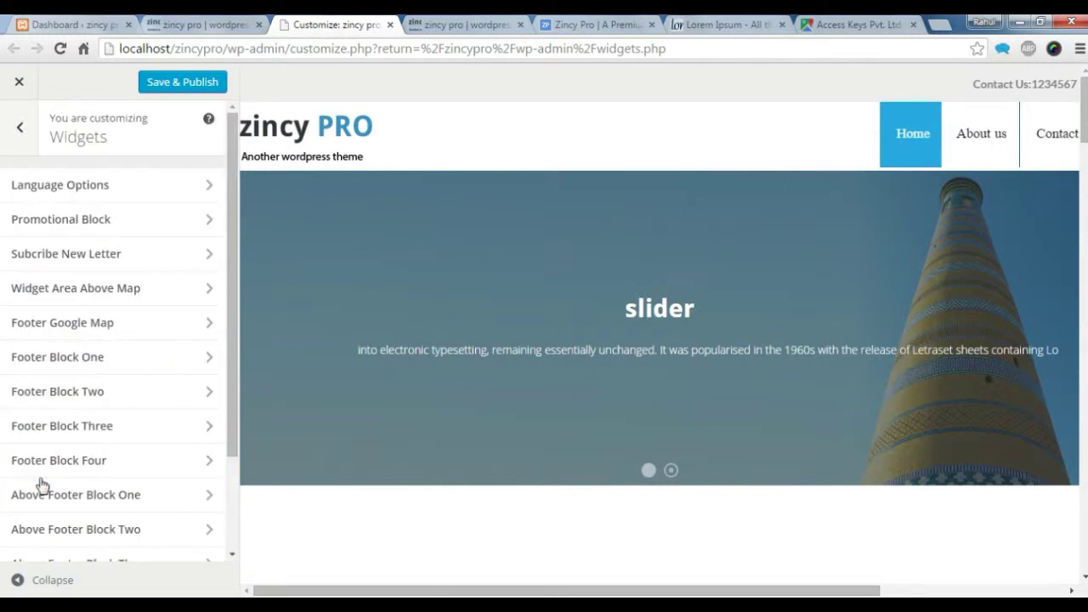
click(86, 357)
click(191, 220)
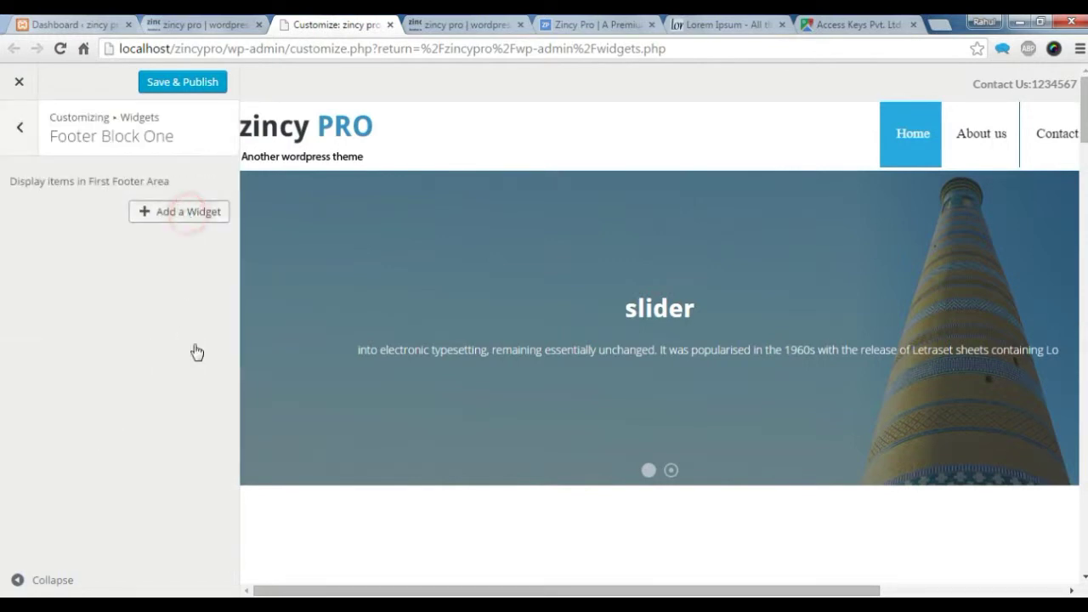
scroll(332, 430, down, 3)
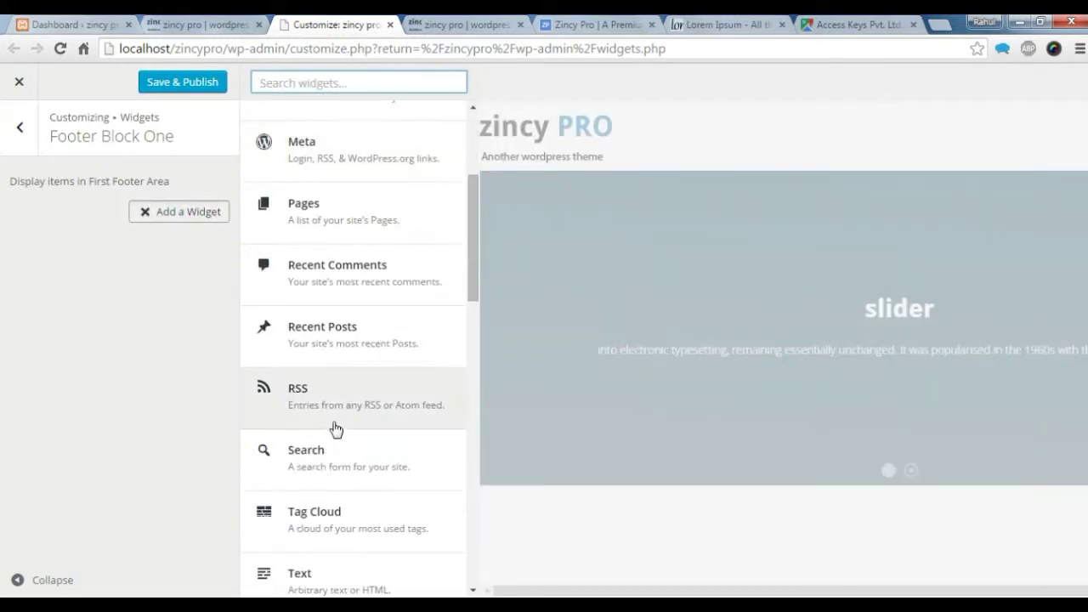
scroll(333, 430, up, 3)
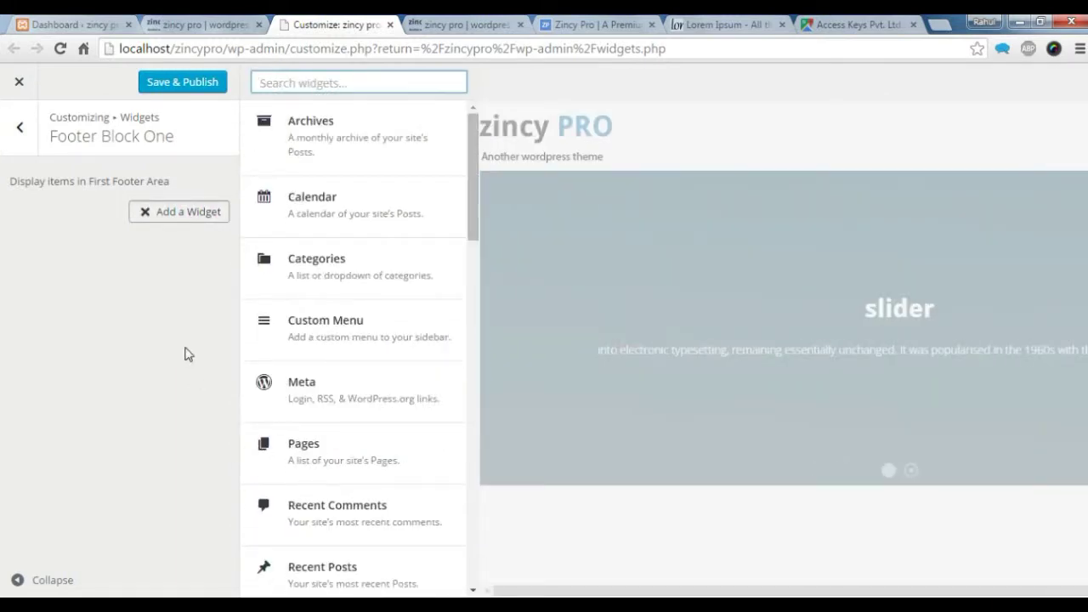
click(337, 343)
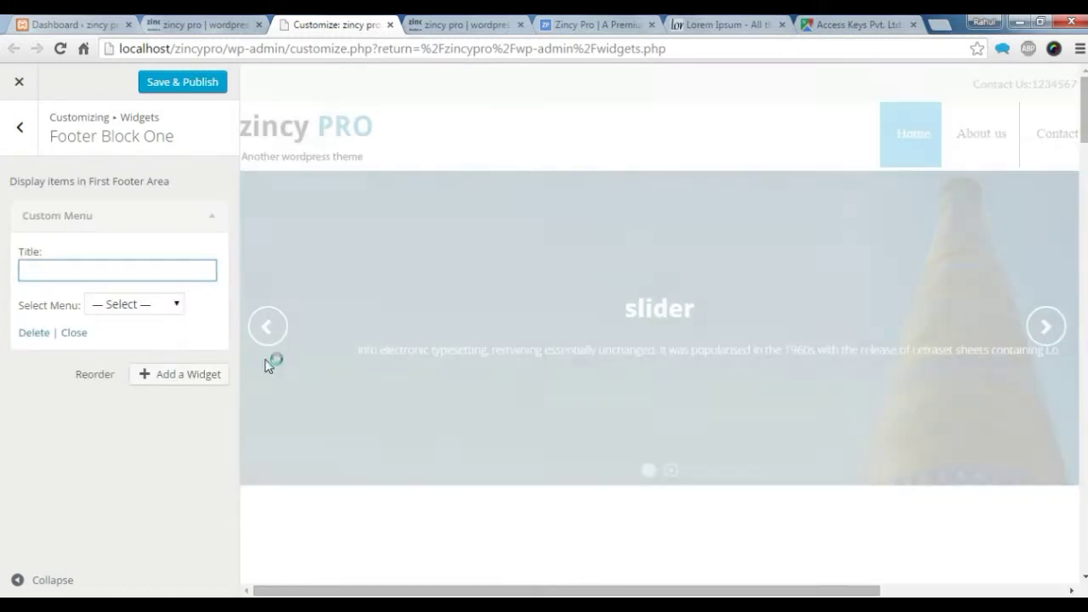
click(88, 270)
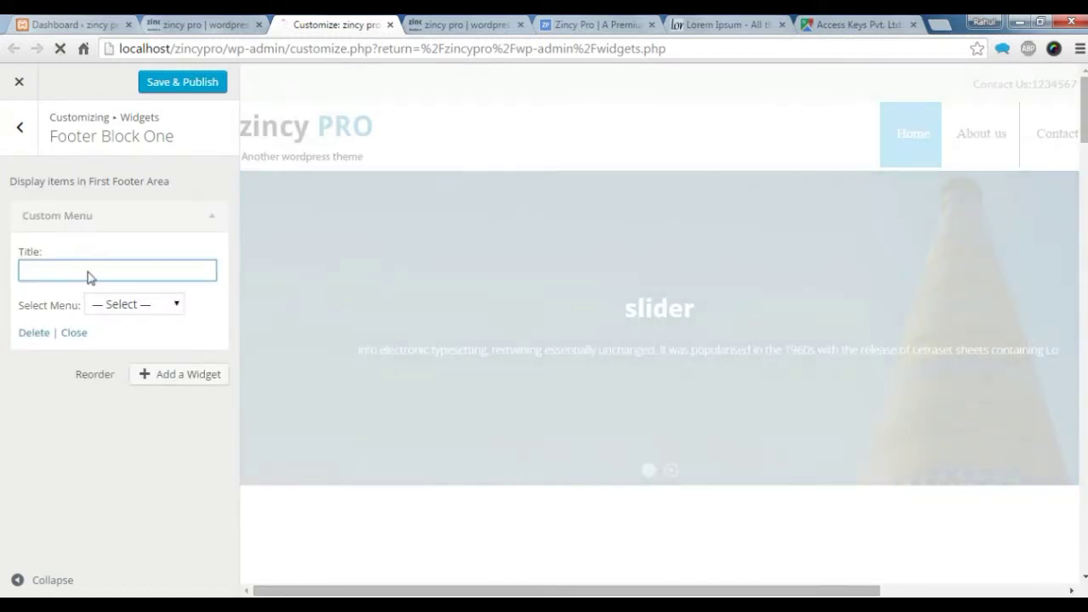
text(MEn)
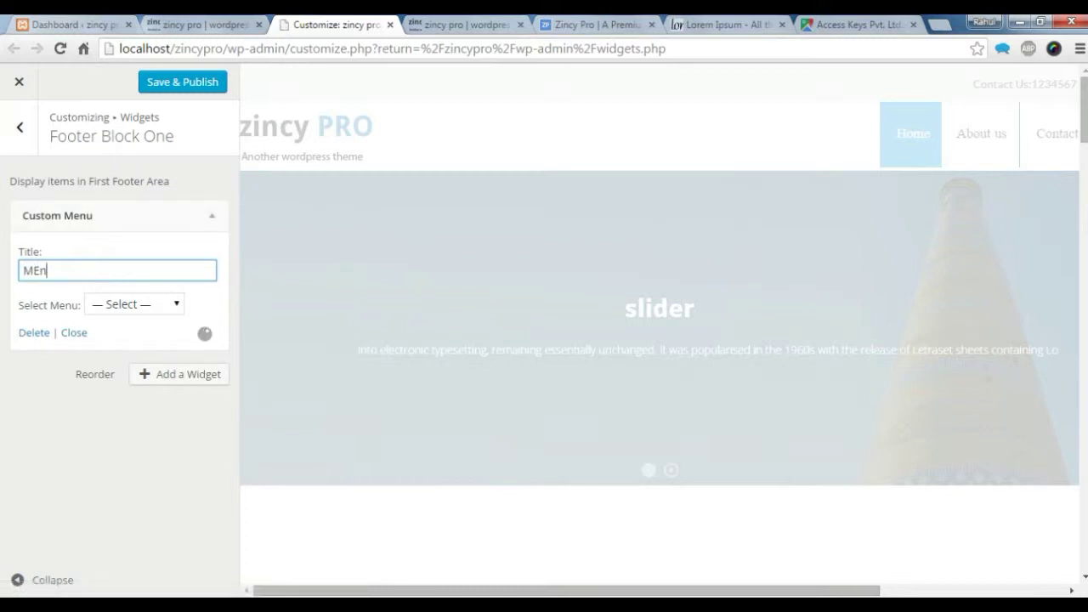
key(BackSpace)
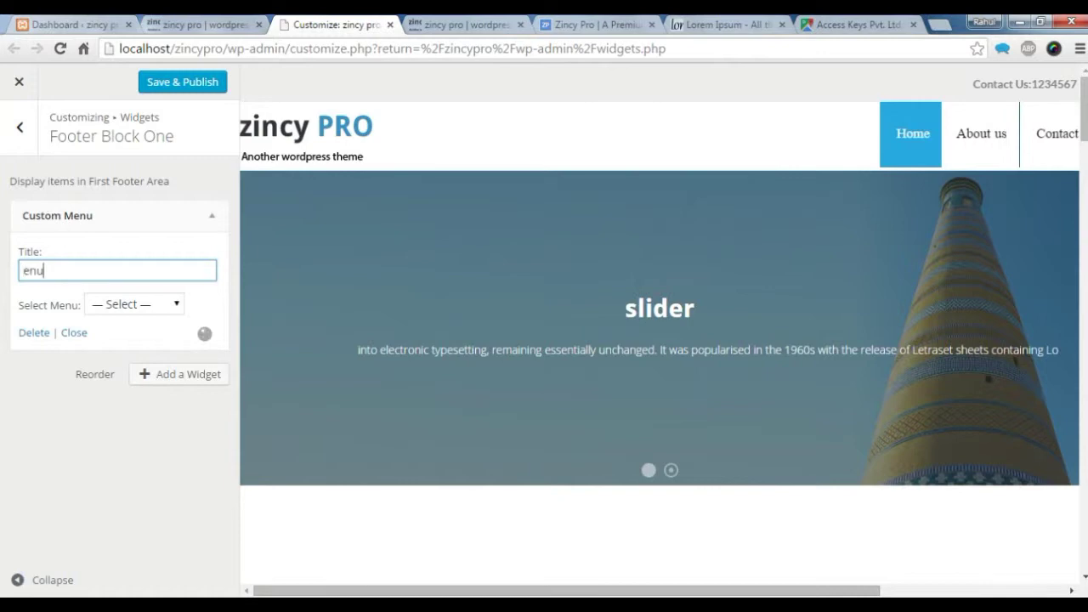
click(34, 333)
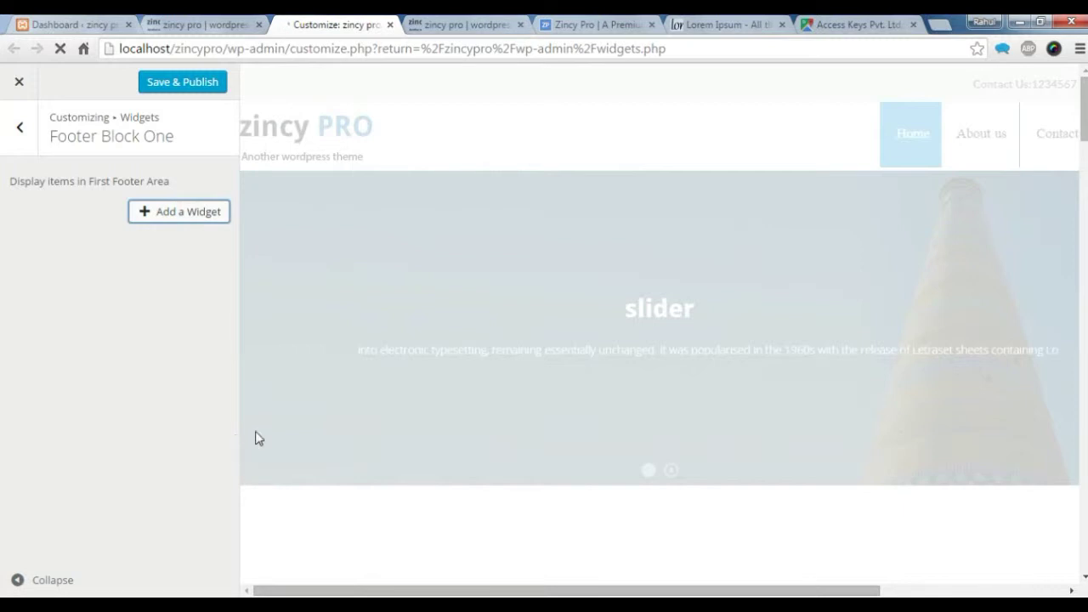
Add a Custom Menu widget titled Menu to Footer Block One, select the MEnu menu, and save and publish.
key(Return)
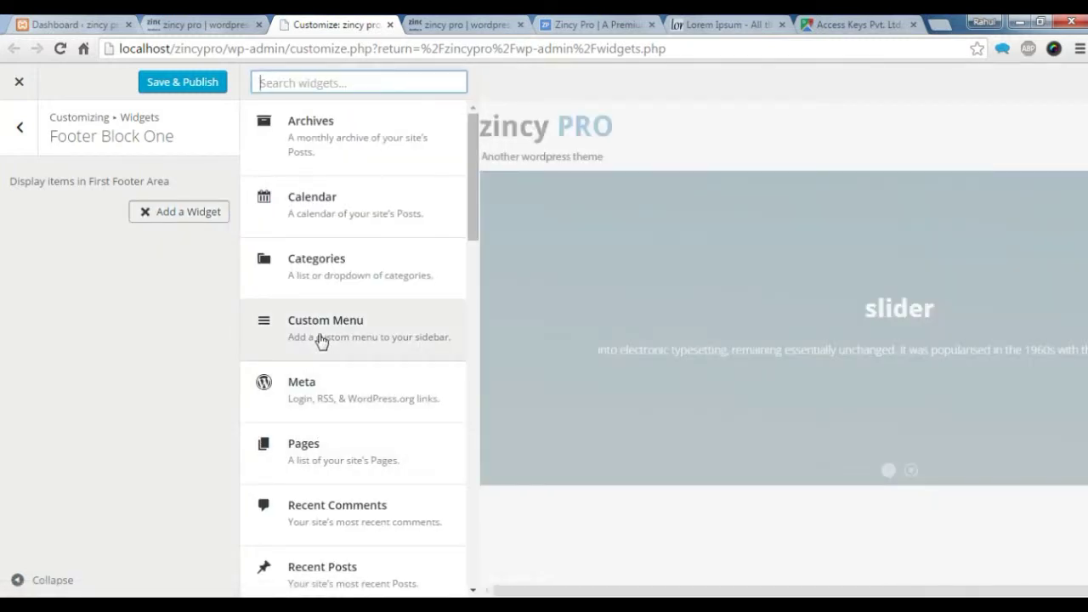
click(2, 413)
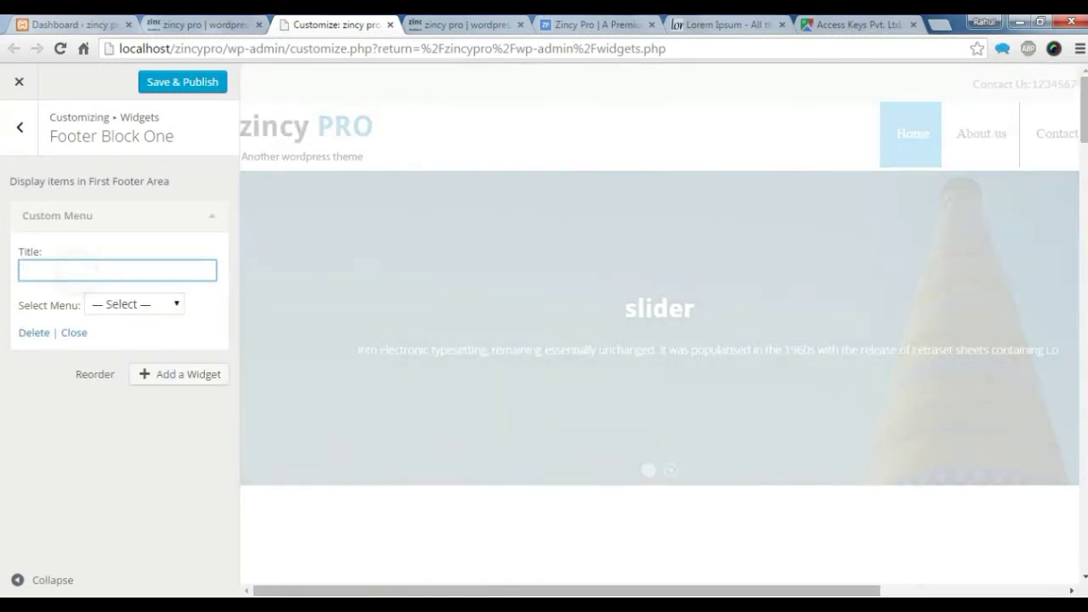
text(Menu)
click(170, 308)
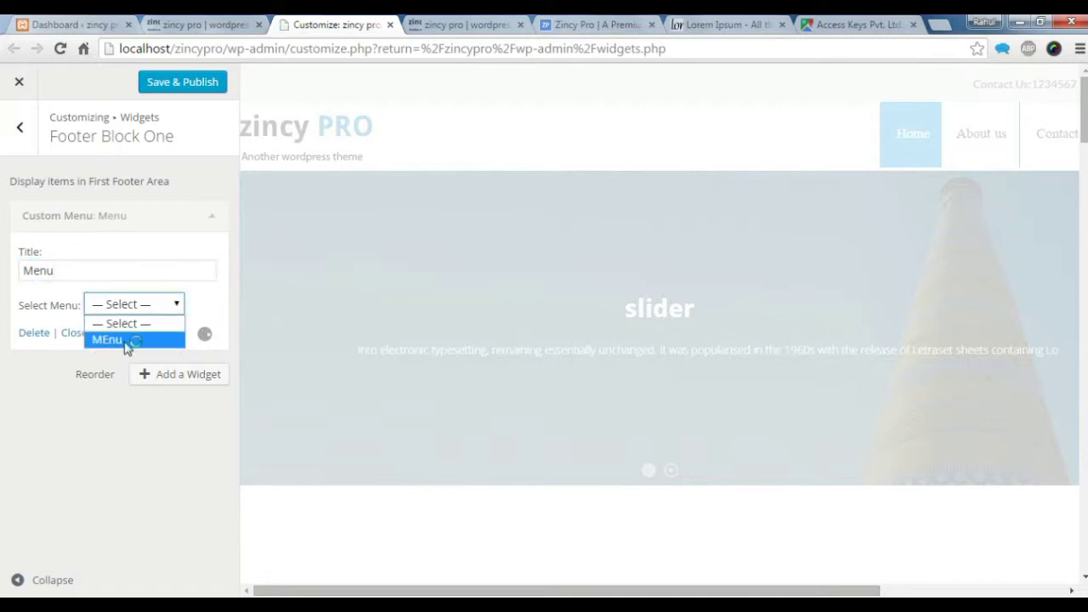
click(127, 340)
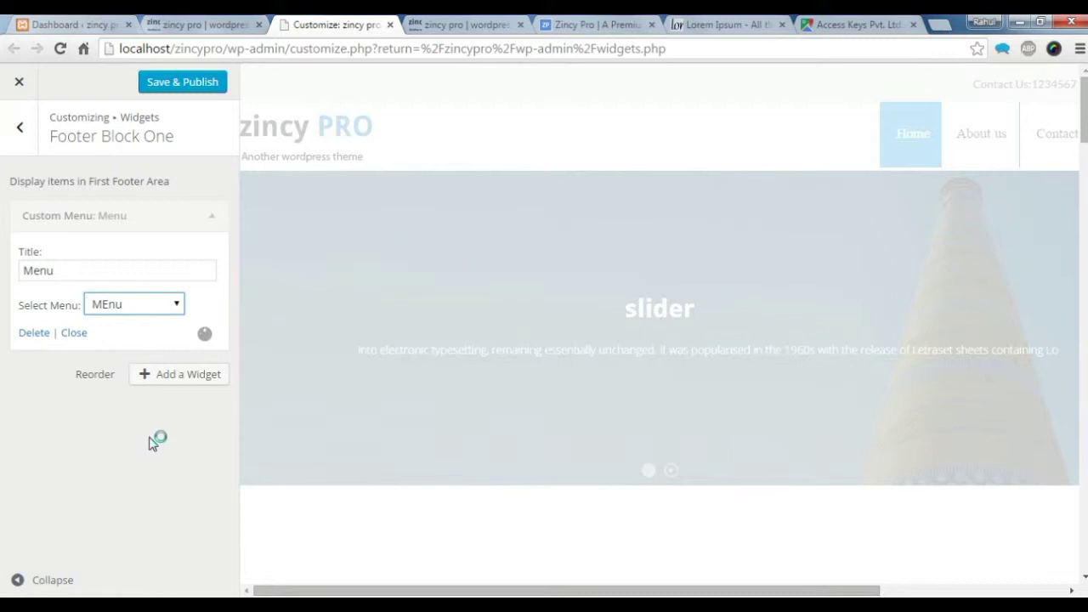
click(187, 85)
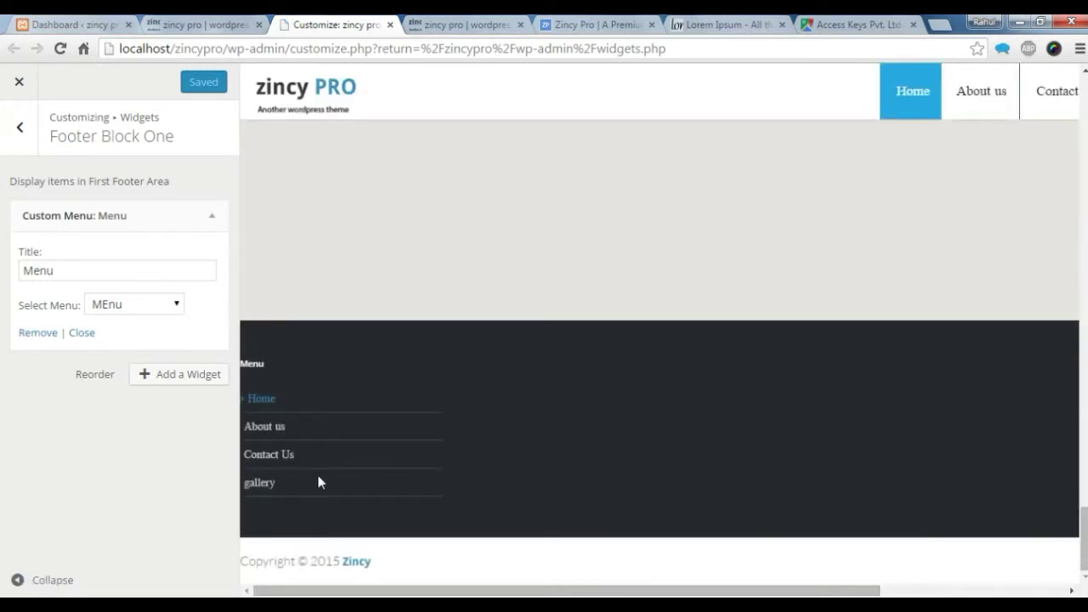
Add a ZL : Preview Post widget to Footer Block Two.
click(20, 127)
click(93, 393)
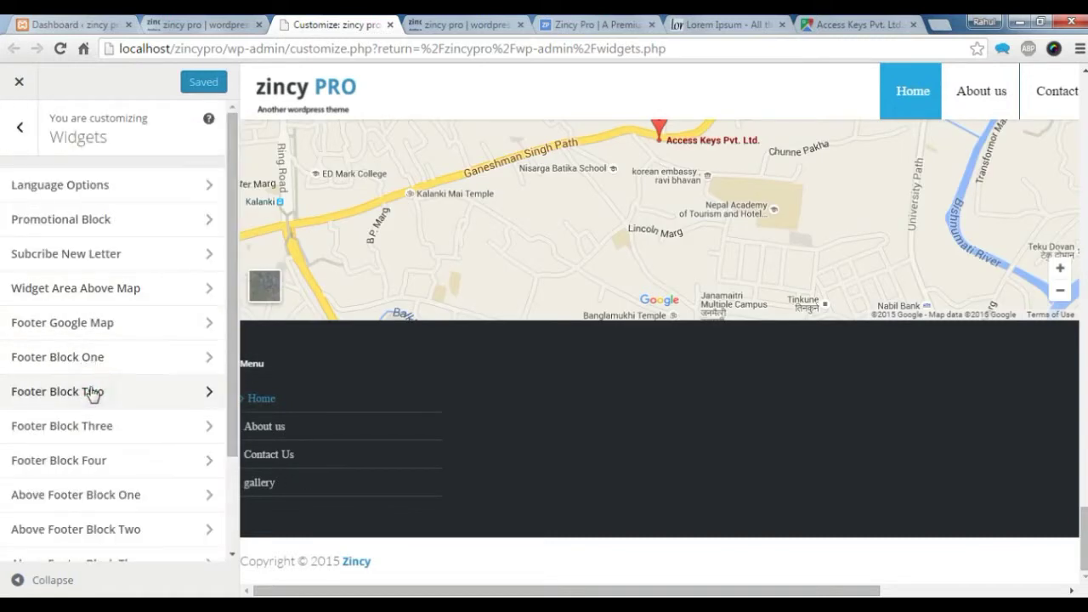
click(187, 214)
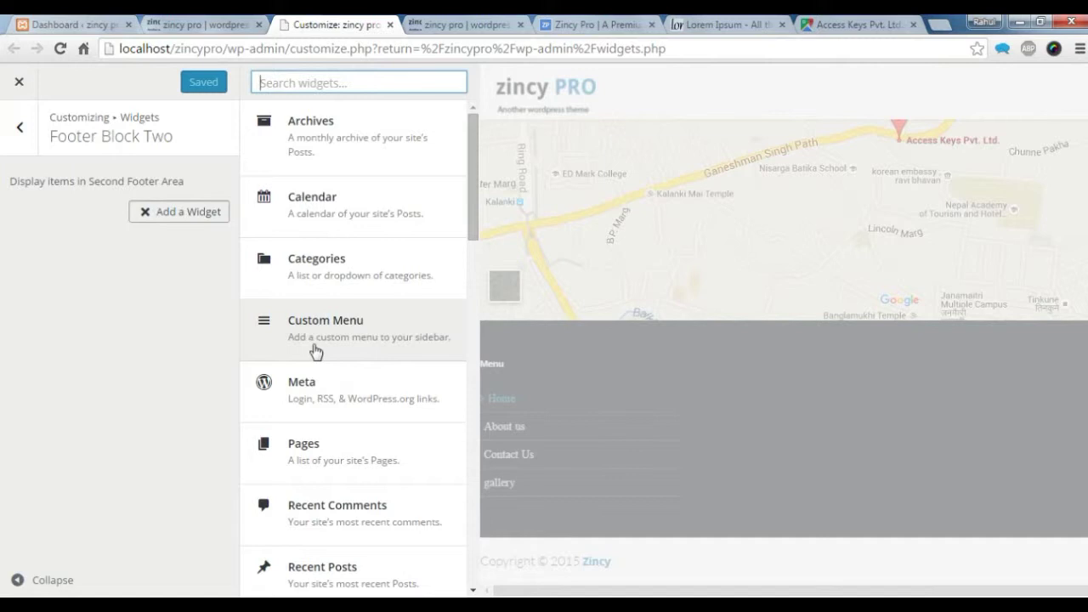
scroll(314, 353, down, 8)
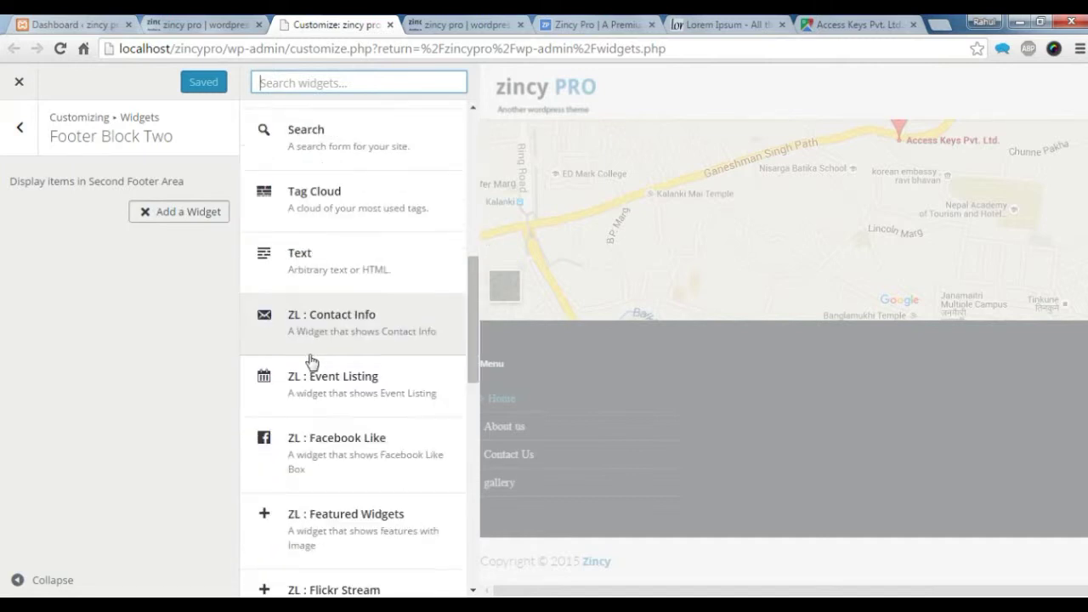
scroll(311, 360, down, 5)
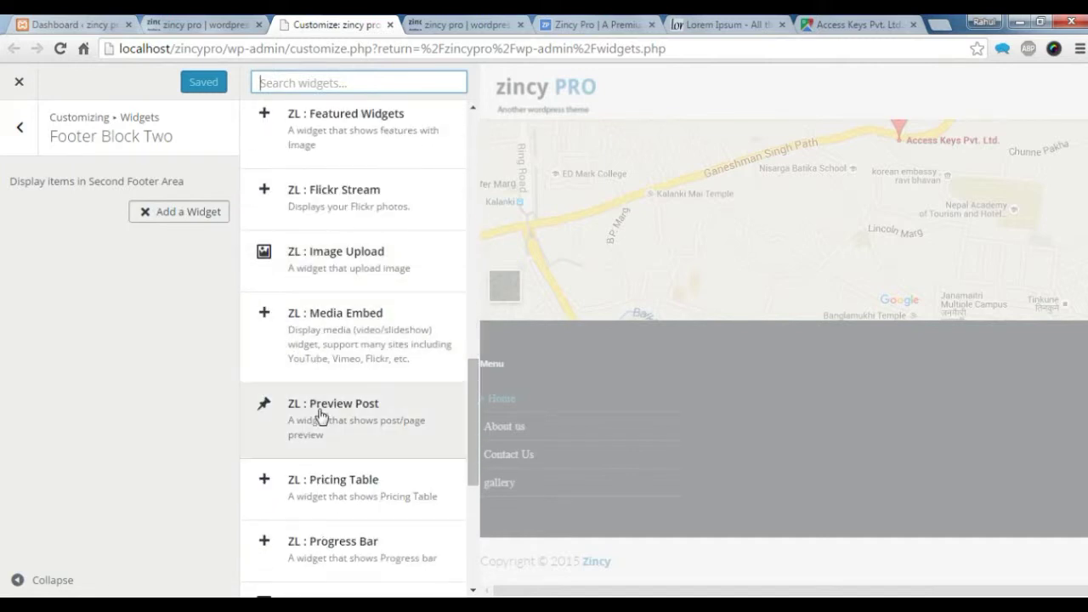
click(311, 415)
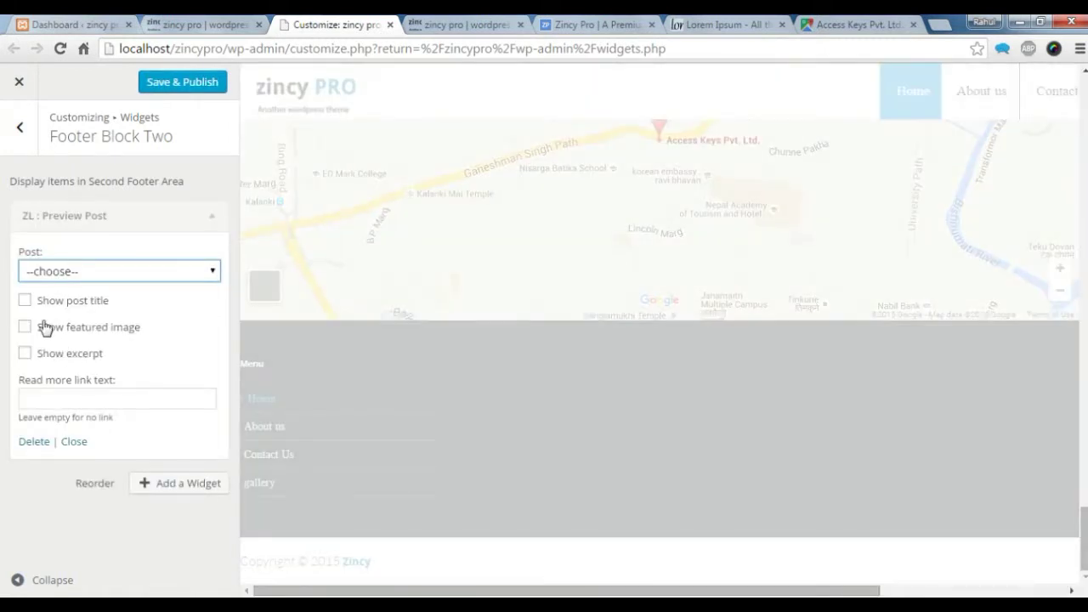
Set the Preview Post widget to show the title and featured image of the iphone 6 post, and save and publish.
click(25, 300)
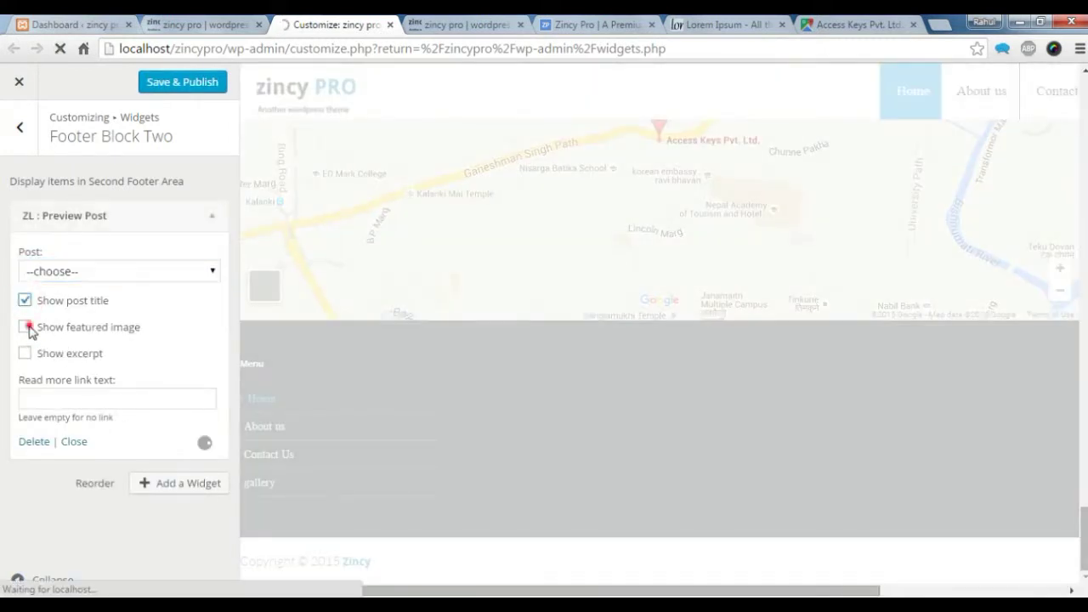
click(26, 327)
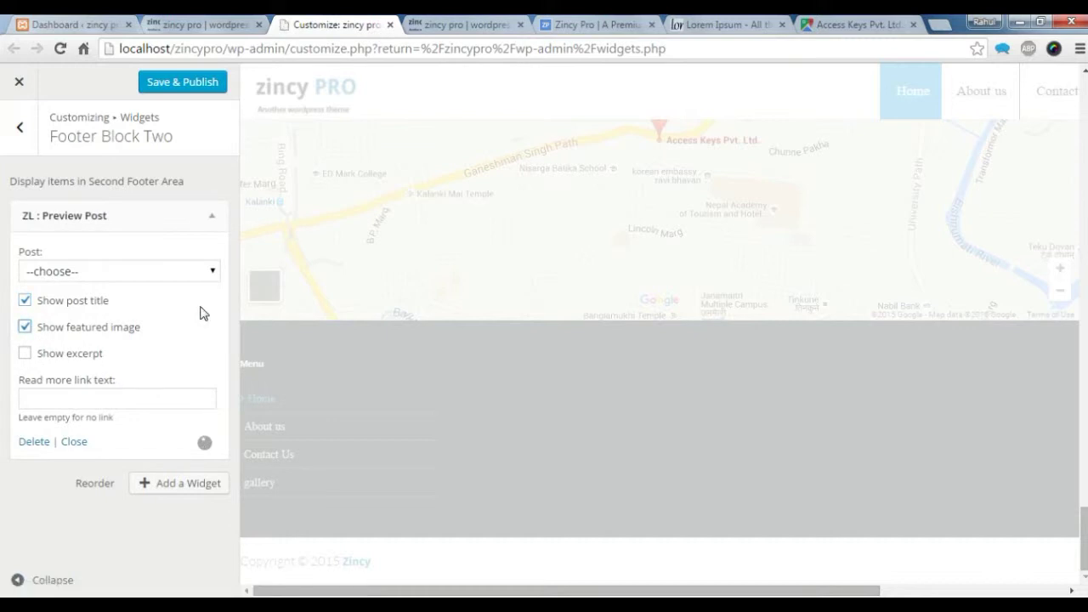
click(213, 272)
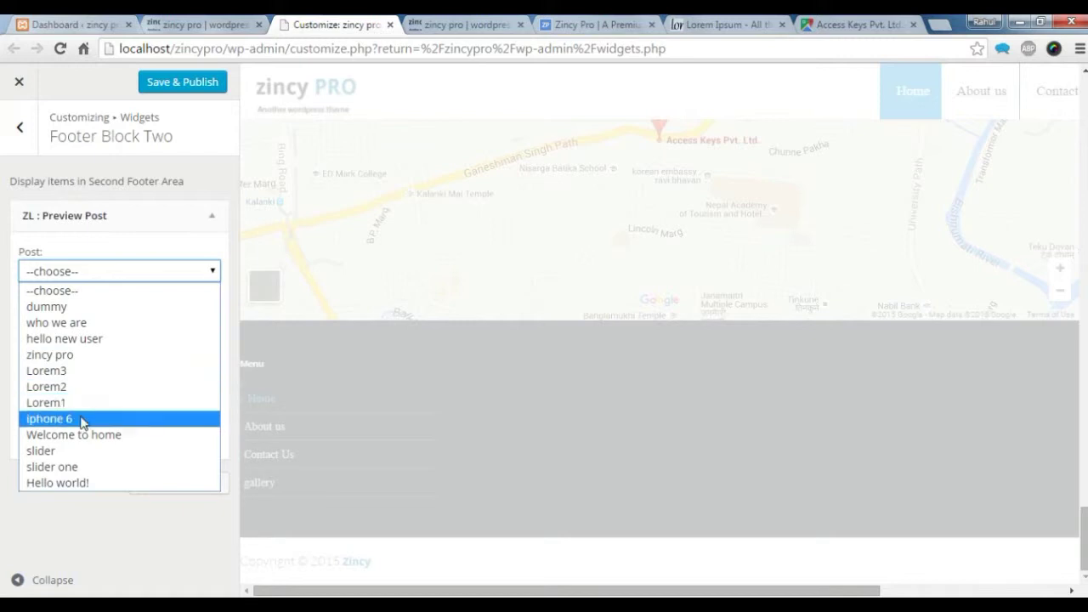
click(84, 418)
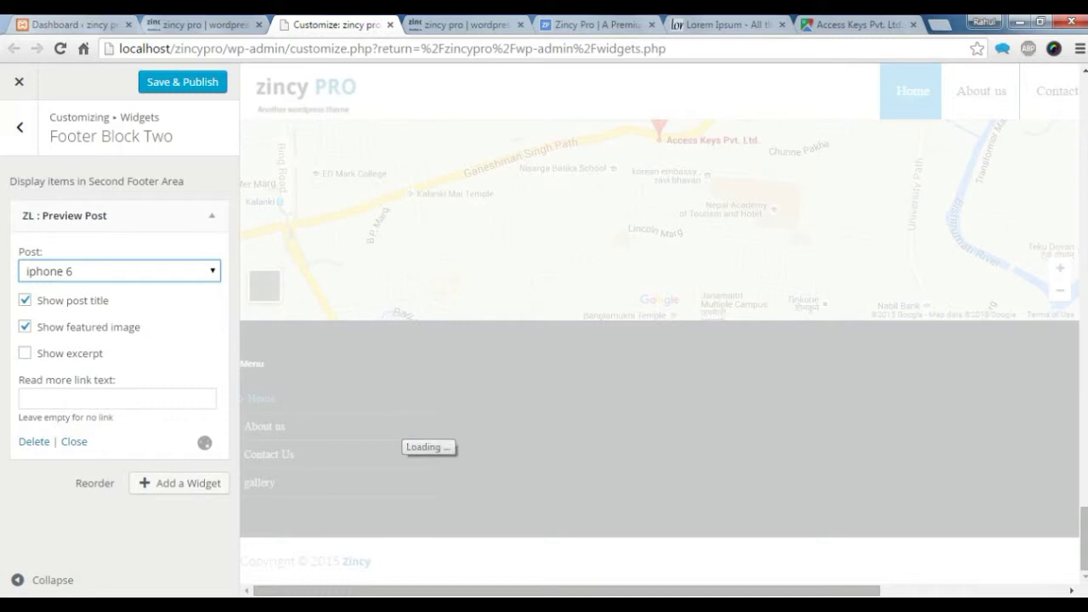
click(179, 85)
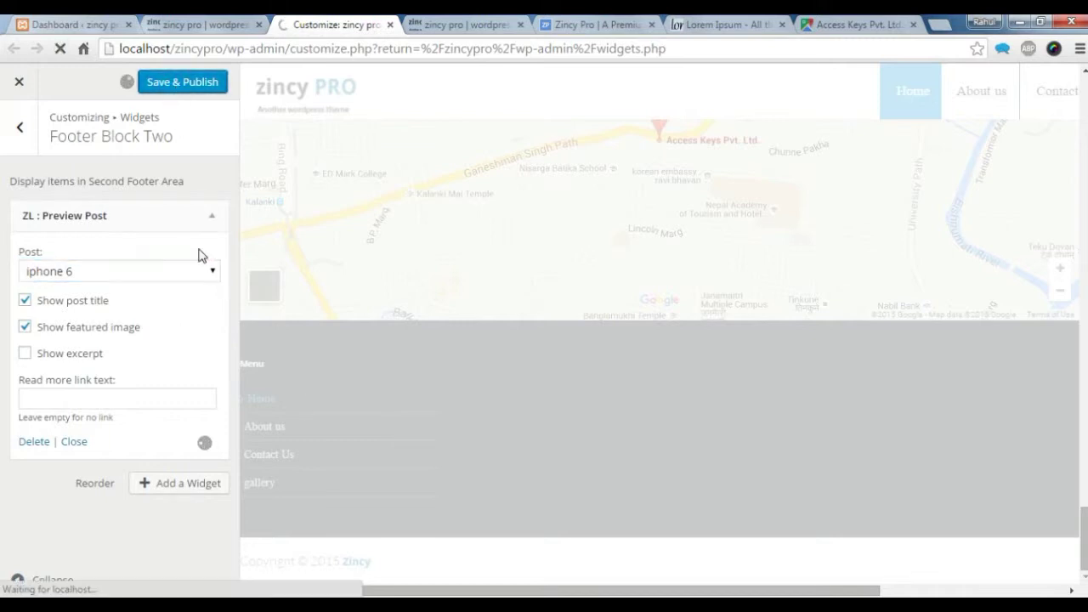
Add a ZL : Testimonial Slider widget to Footer Block Three and open its title for editing.
click(19, 127)
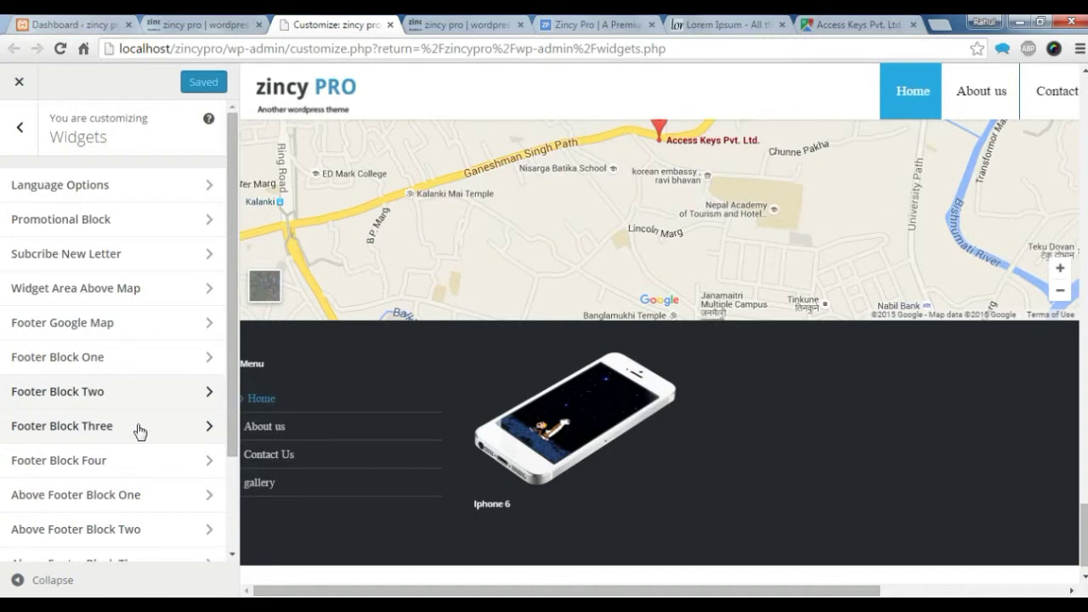
click(102, 429)
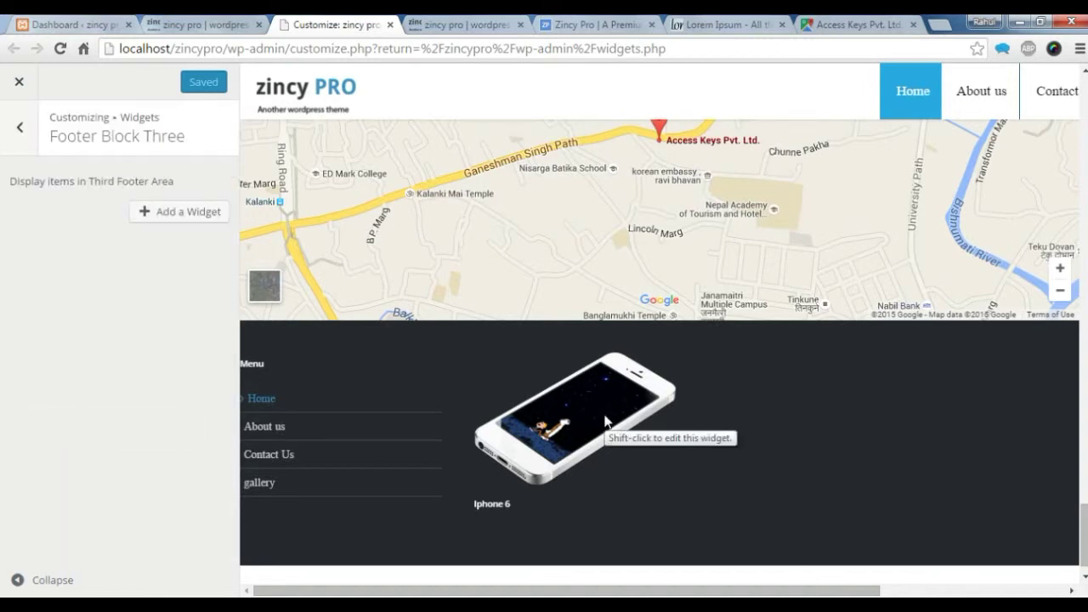
click(168, 221)
scroll(377, 345, down, 5)
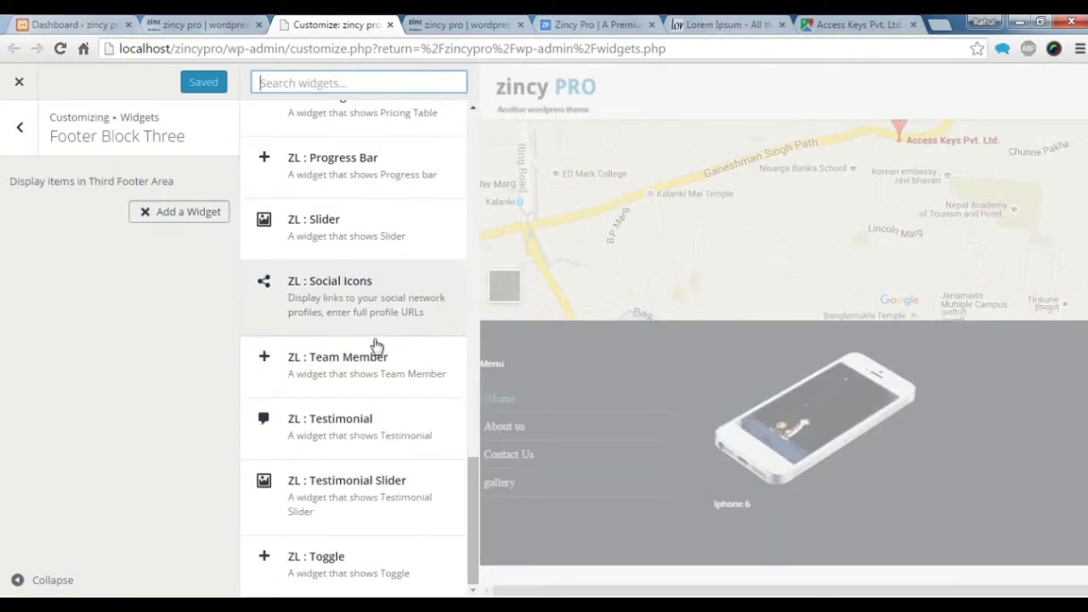
click(348, 501)
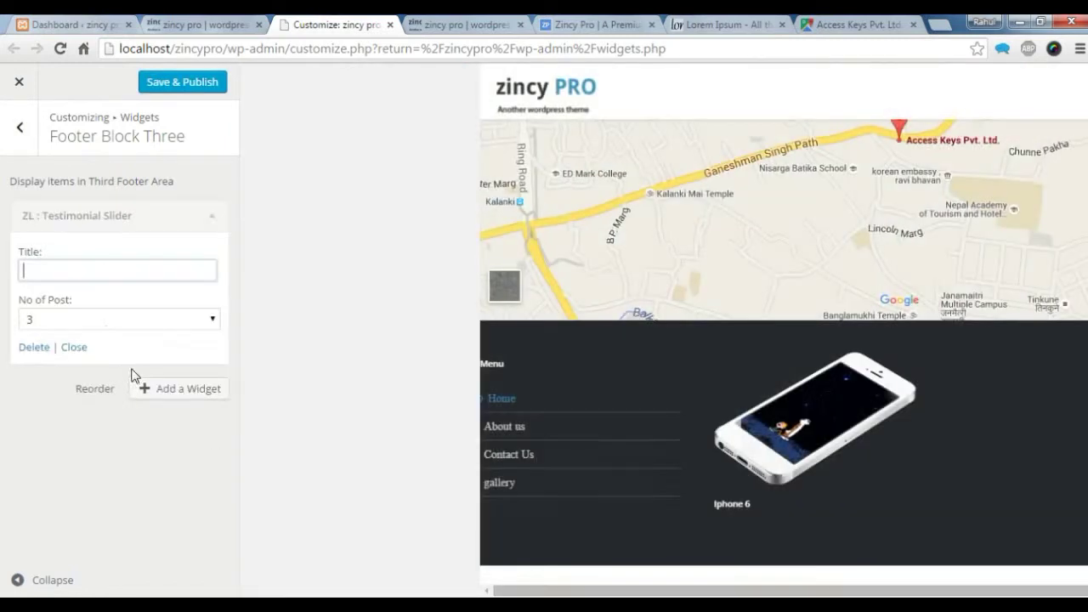
click(77, 278)
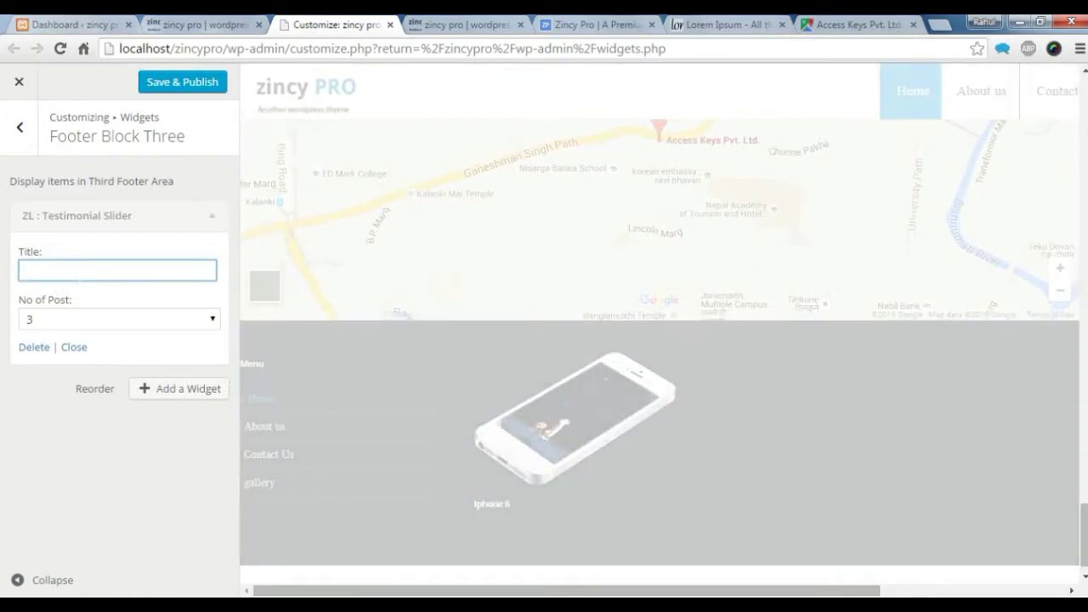
Title the Testimonial Slider widget Testimonial, then save and publish the customization.
text(Testip)
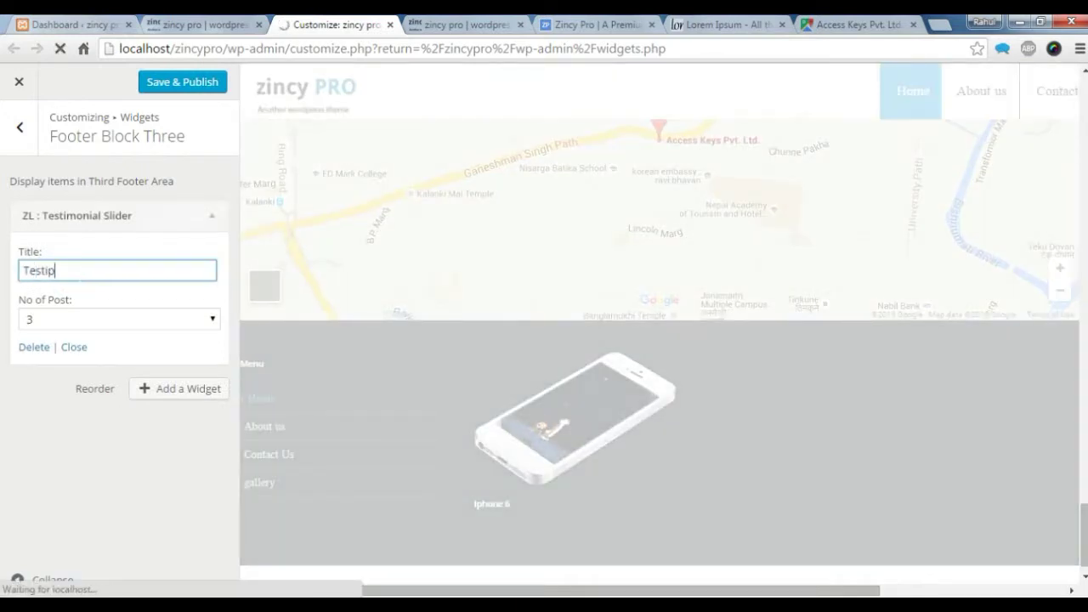
key(BackSpace)
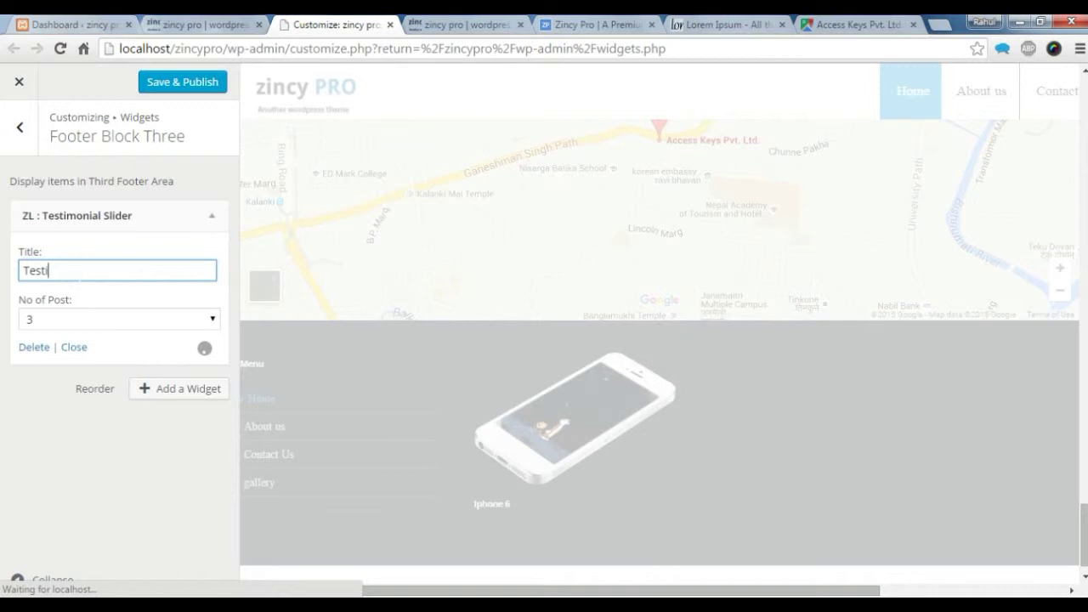
text(mo)
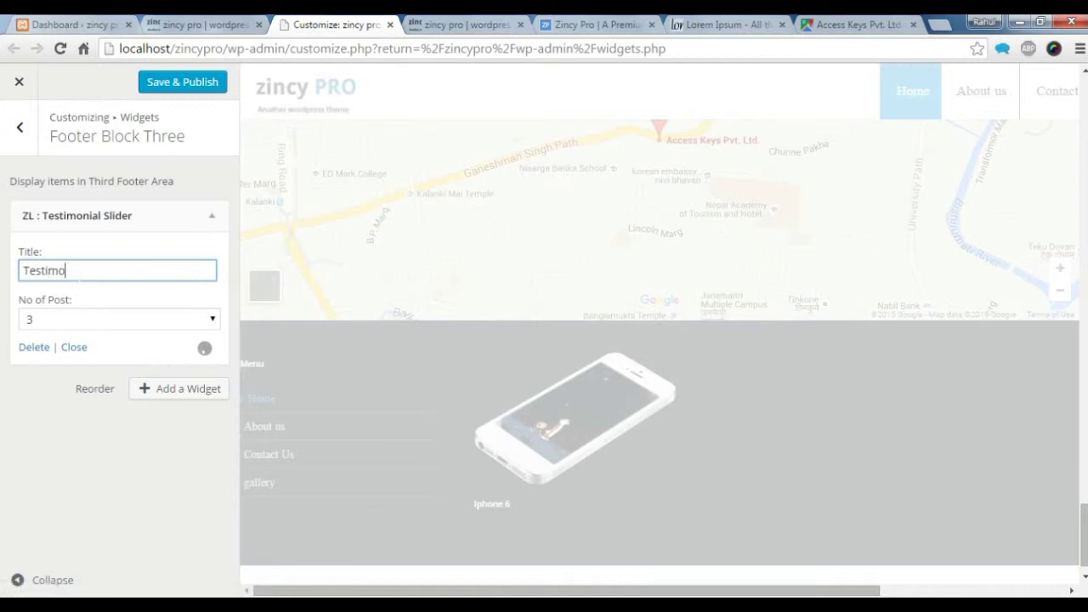
text(nial)
click(177, 84)
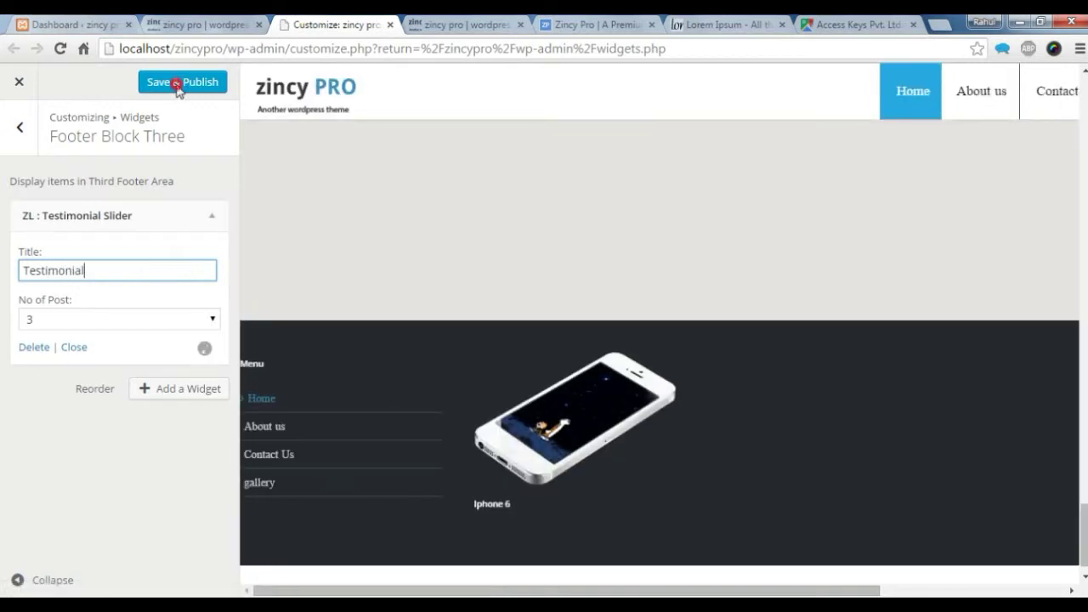
click(234, 353)
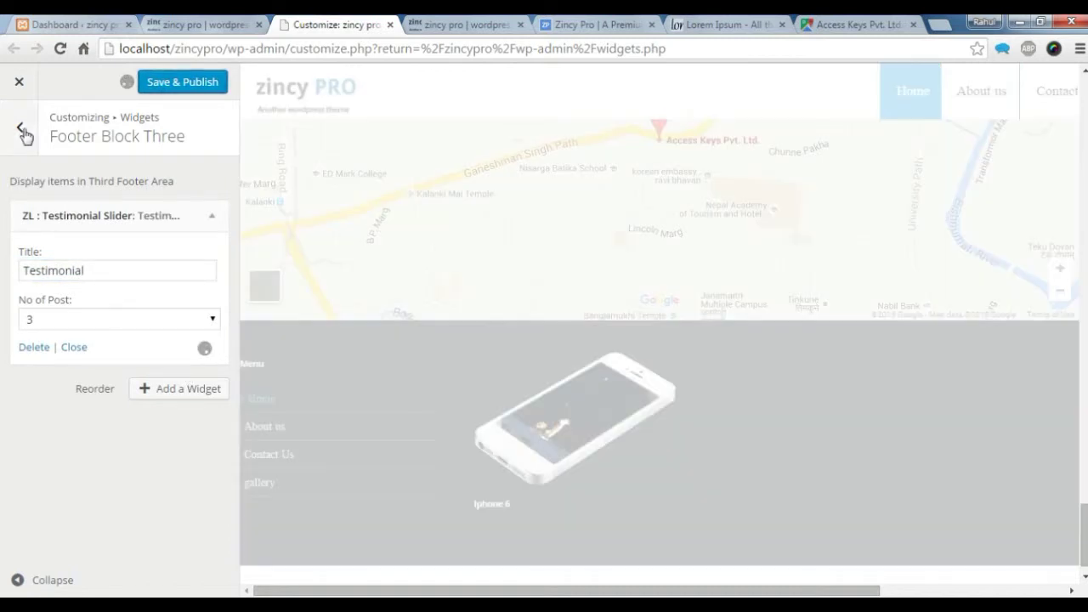
Add a Text widget to Footer Block Four and set its title to Contact US.
click(22, 130)
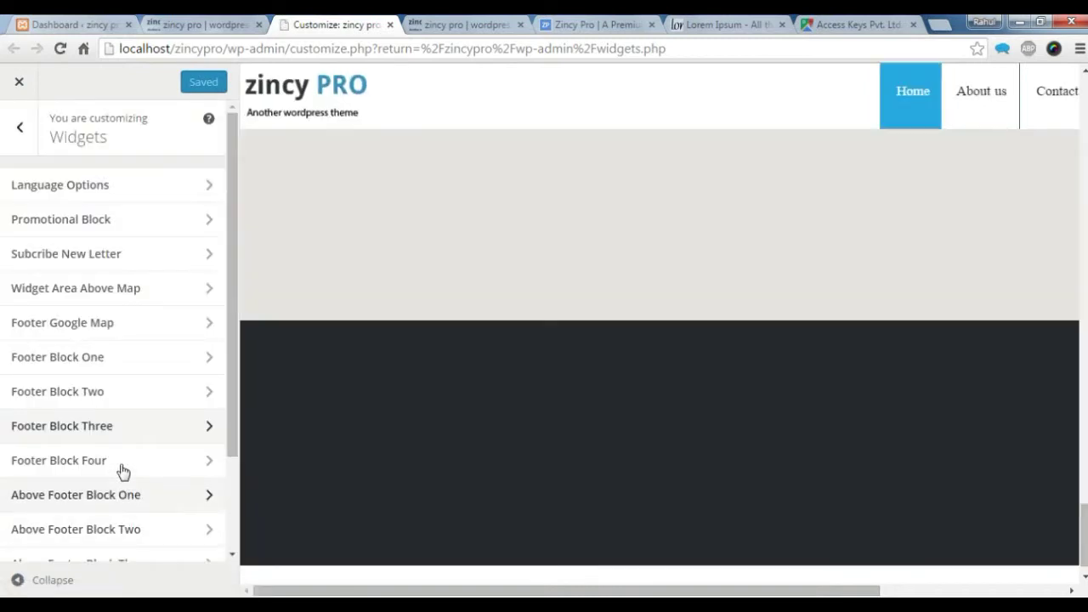
click(119, 466)
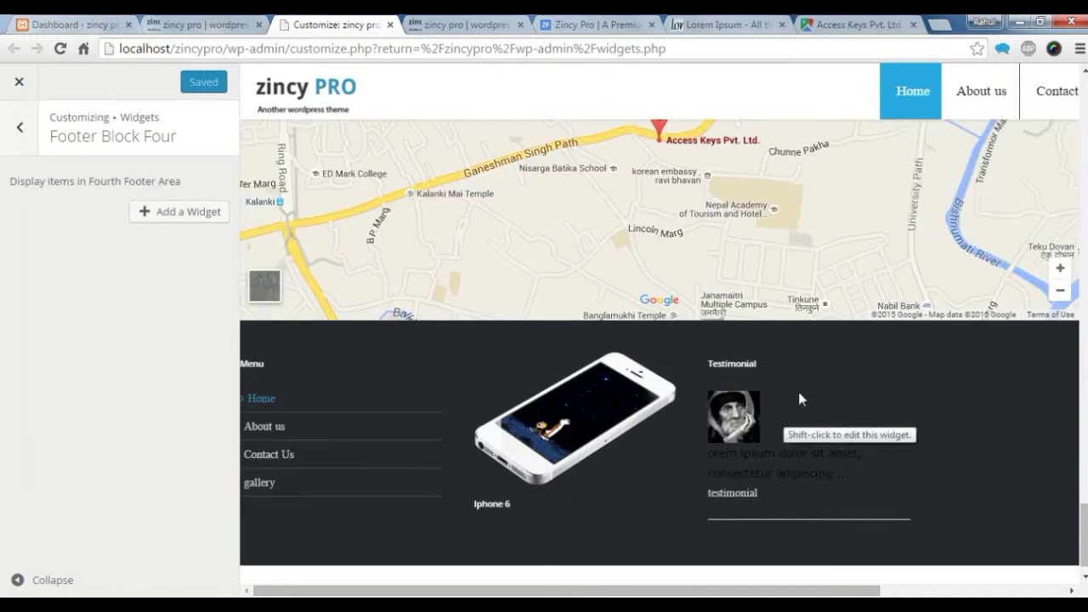
click(814, 359)
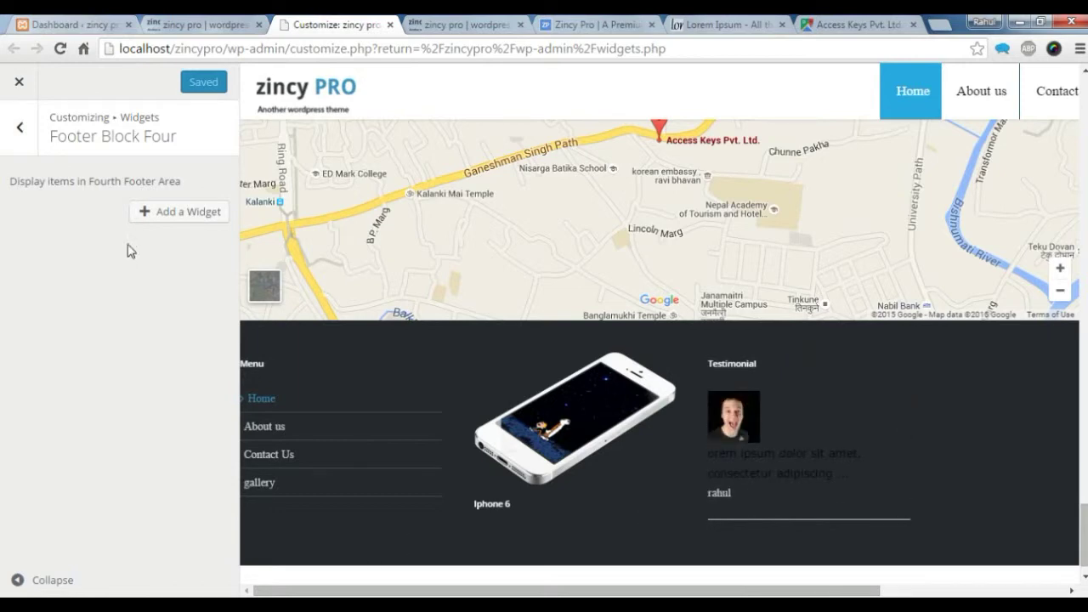
click(182, 213)
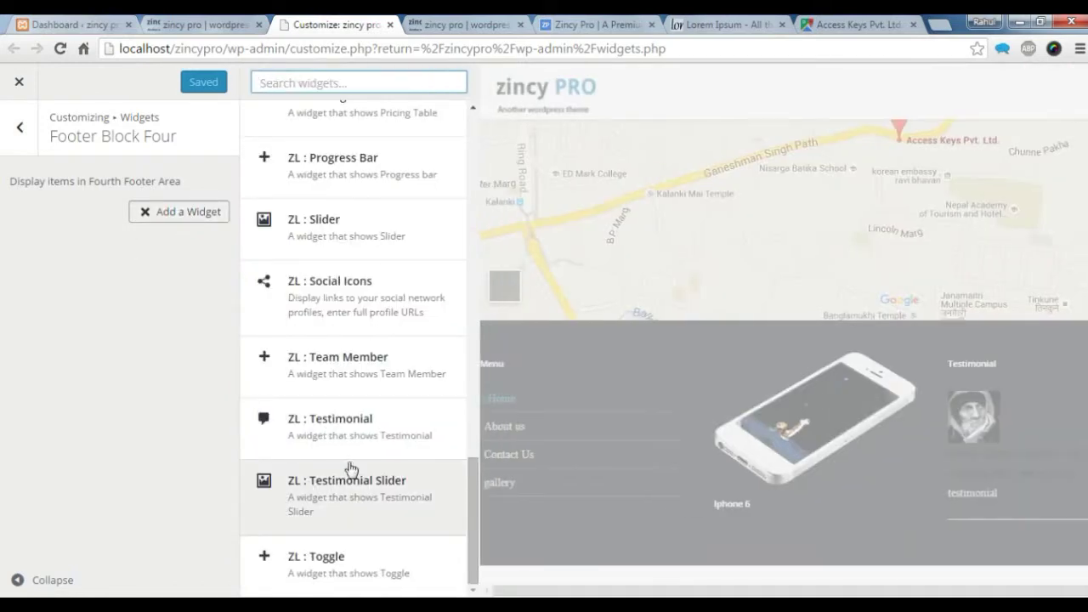
scroll(391, 316, up, 10)
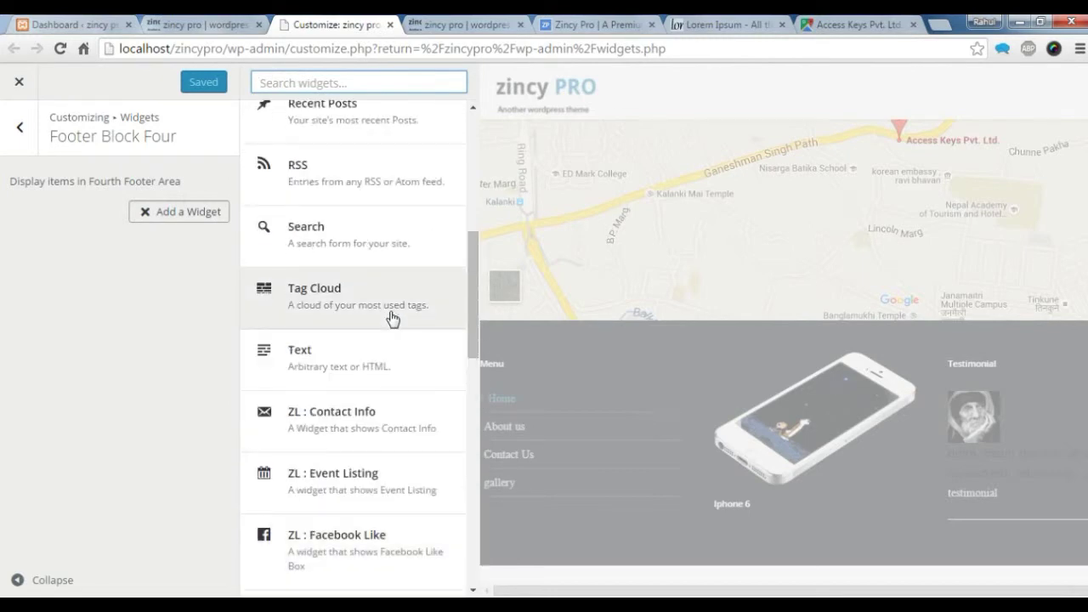
click(355, 351)
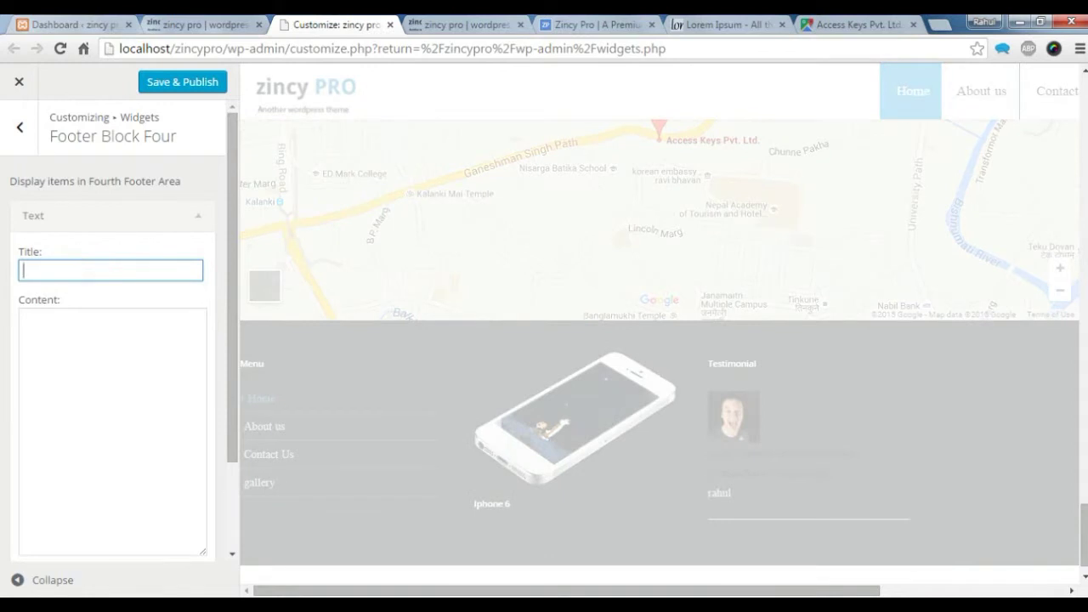
text(C)
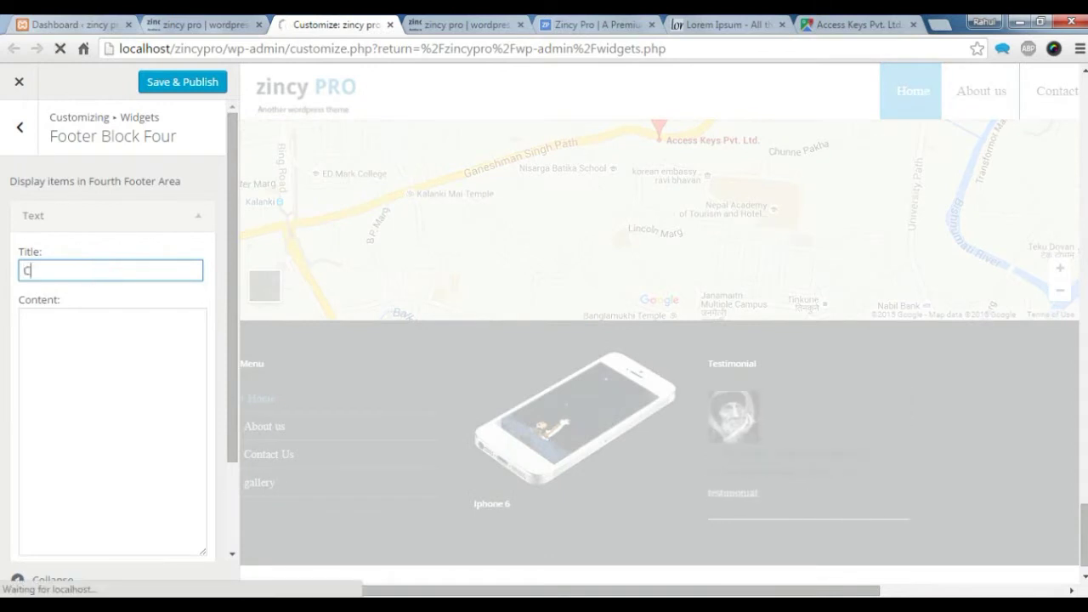
text(ontact)
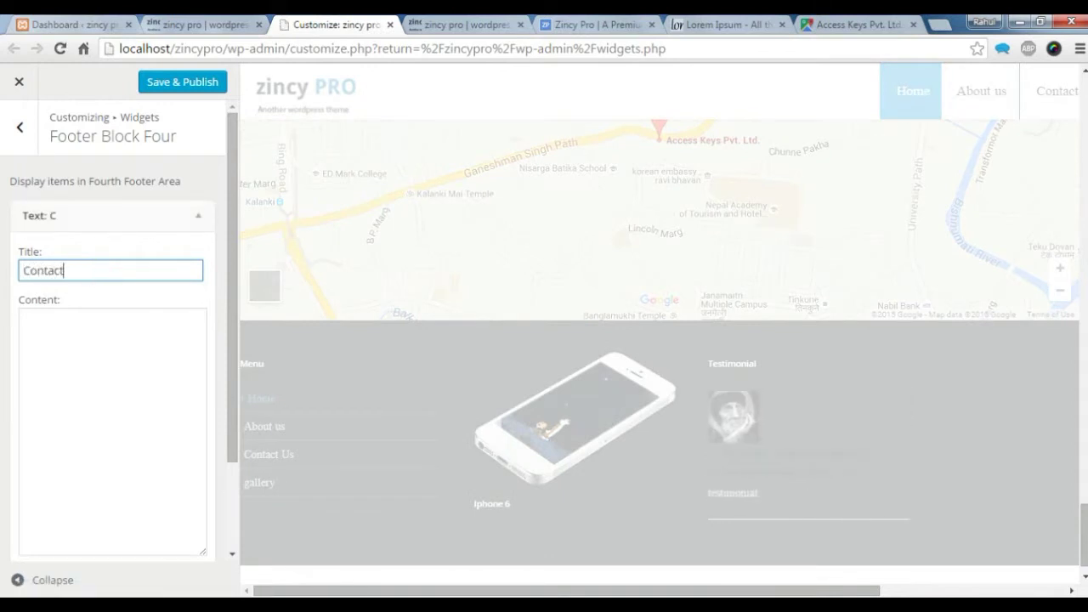
text( US)
Copy the selected opening sentences of the first Lorem Ipsum paragraph from the lipsum.com page for the widget's content.
click(102, 369)
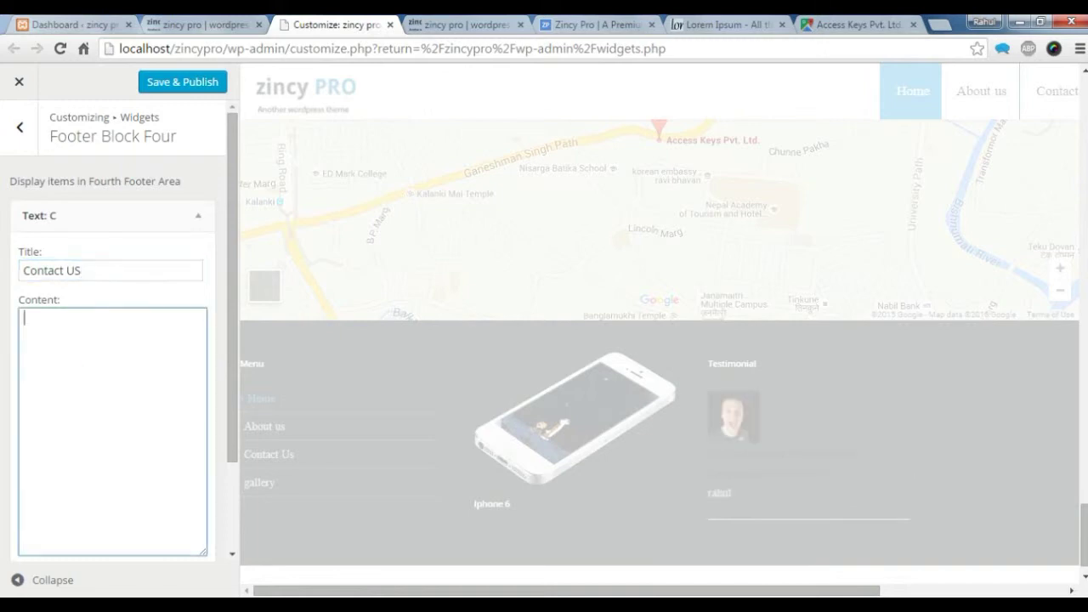
click(723, 24)
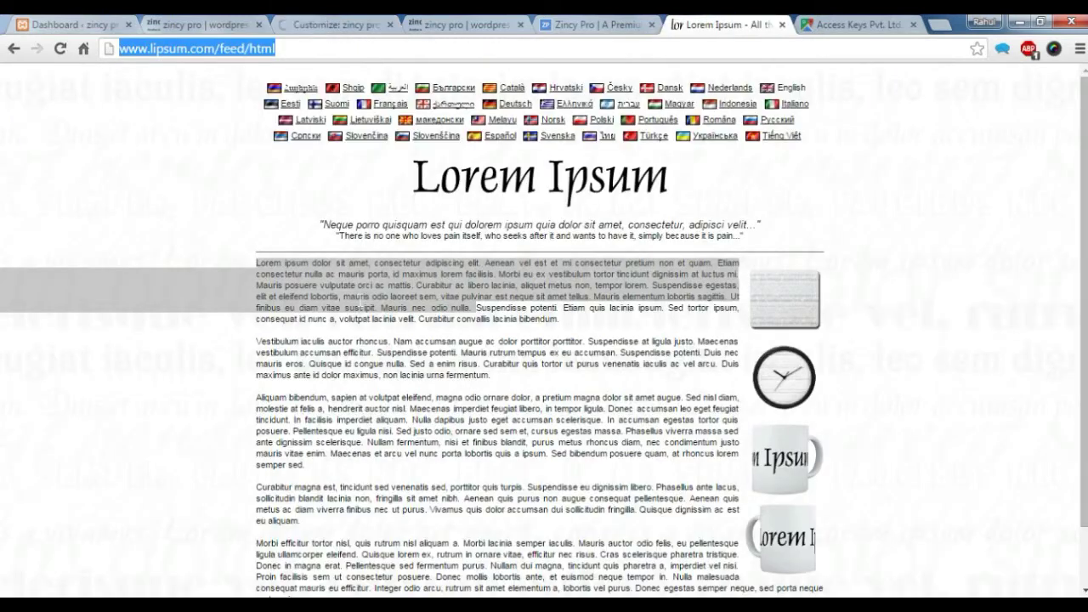
right_click(351, 283)
click(366, 289)
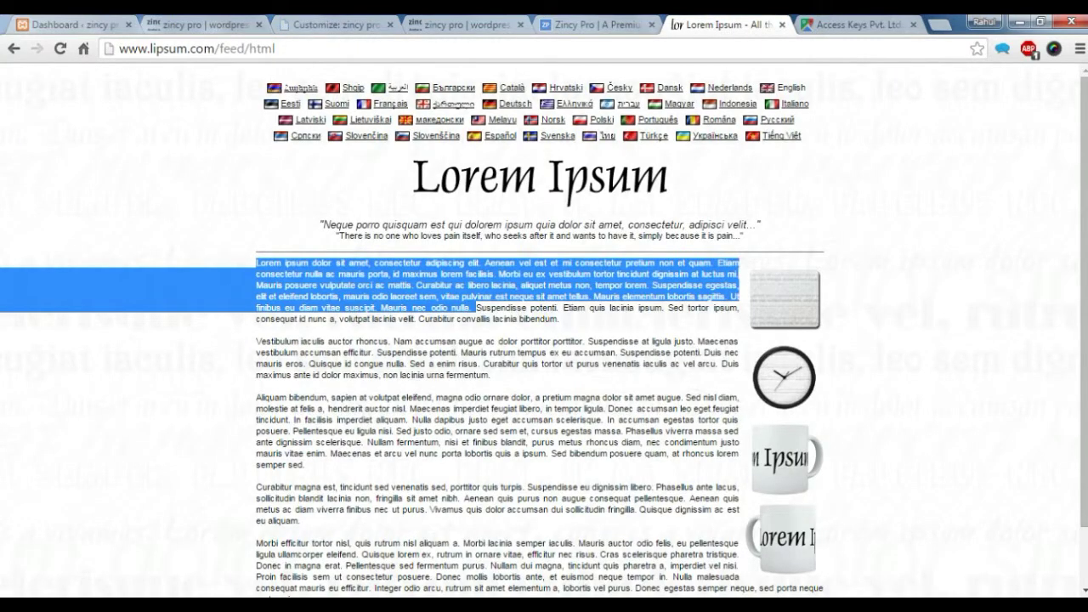
Paste the copied Lorem Ipsum text into the Contact US widget's content in Footer Block Four, and save and publish.
click(331, 23)
click(40, 347)
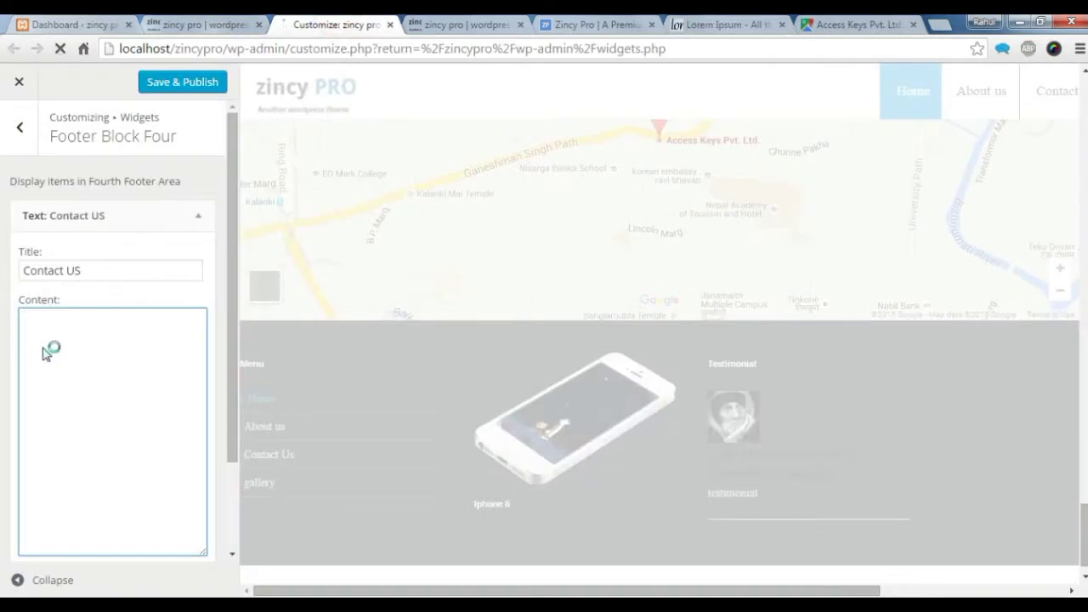
right_click(91, 383)
click(81, 440)
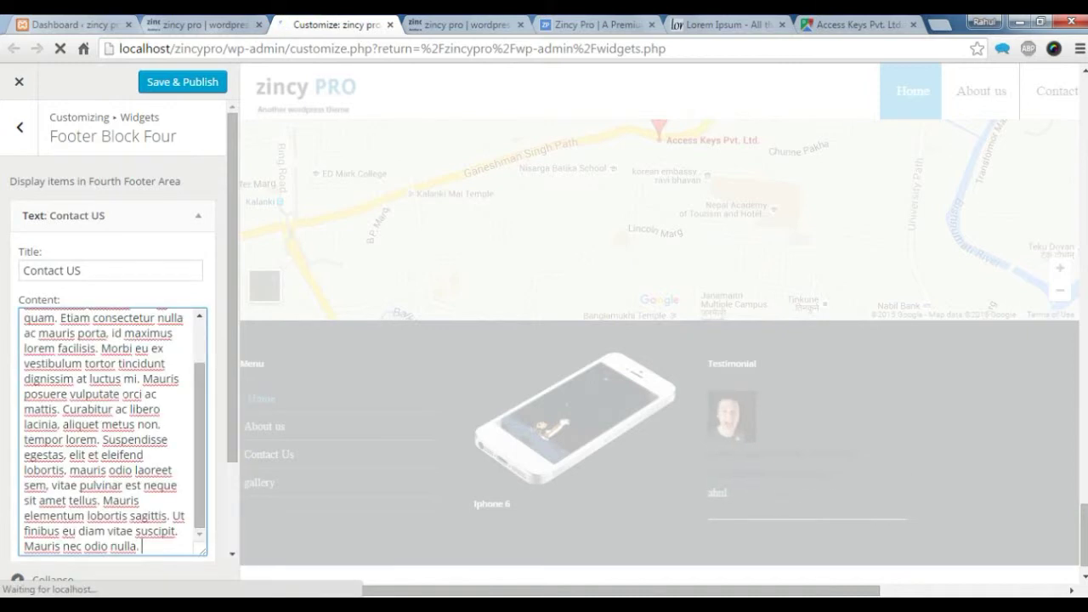
scroll(204, 548, down, 1)
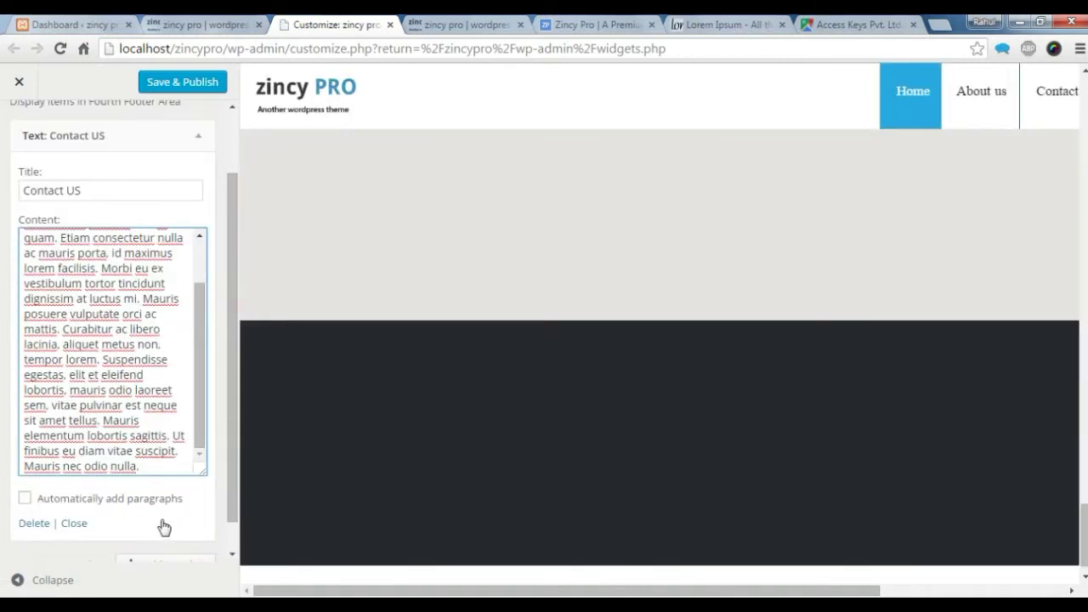
scroll(116, 520, down, 1)
click(191, 82)
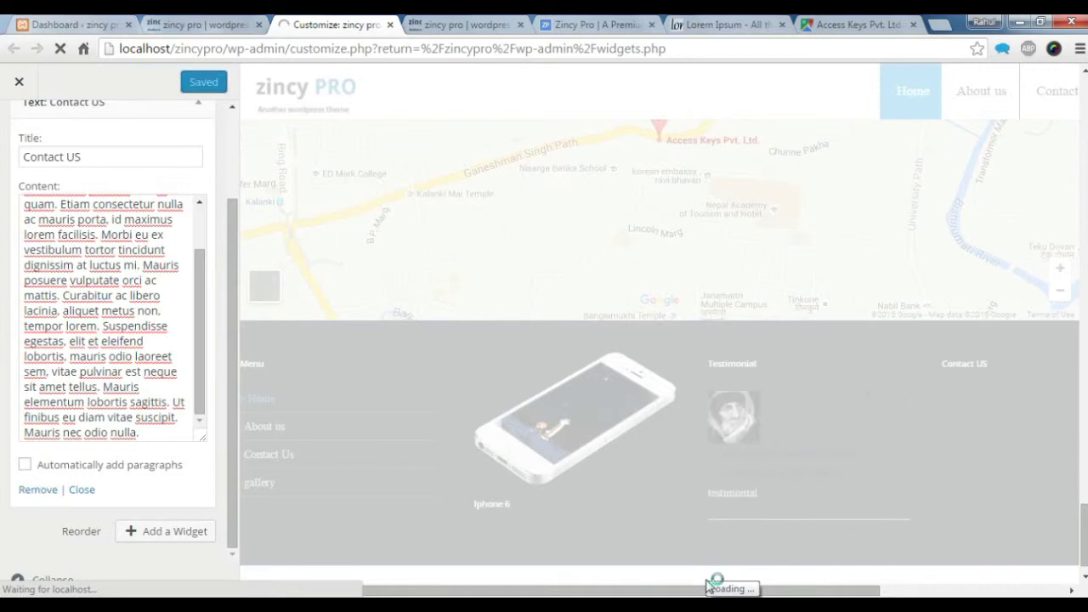
Reload the live zincy pro site to check the published footer widgets.
click(203, 25)
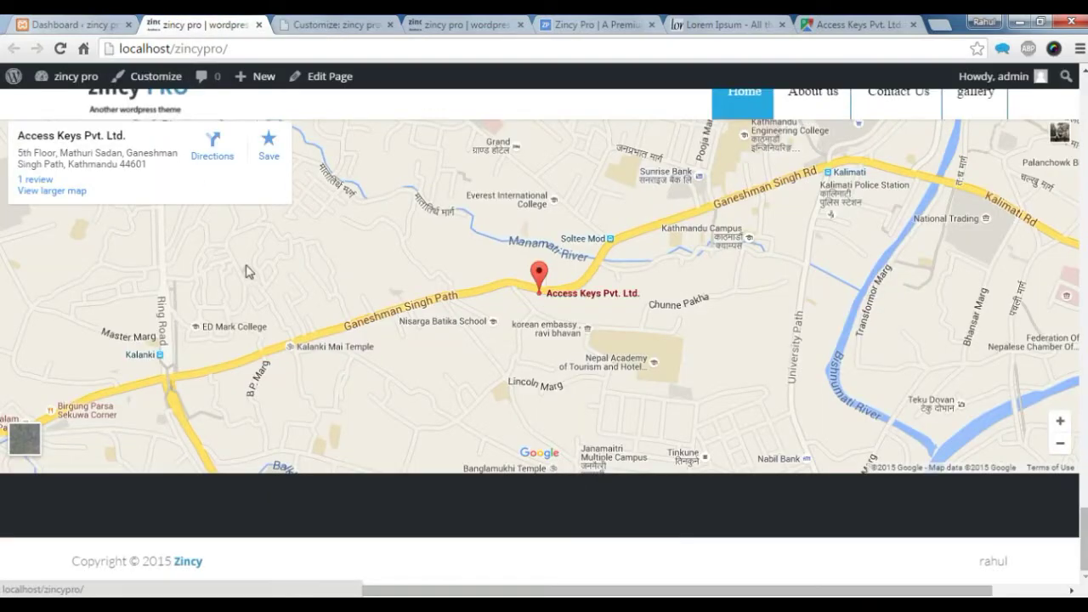
click(41, 82)
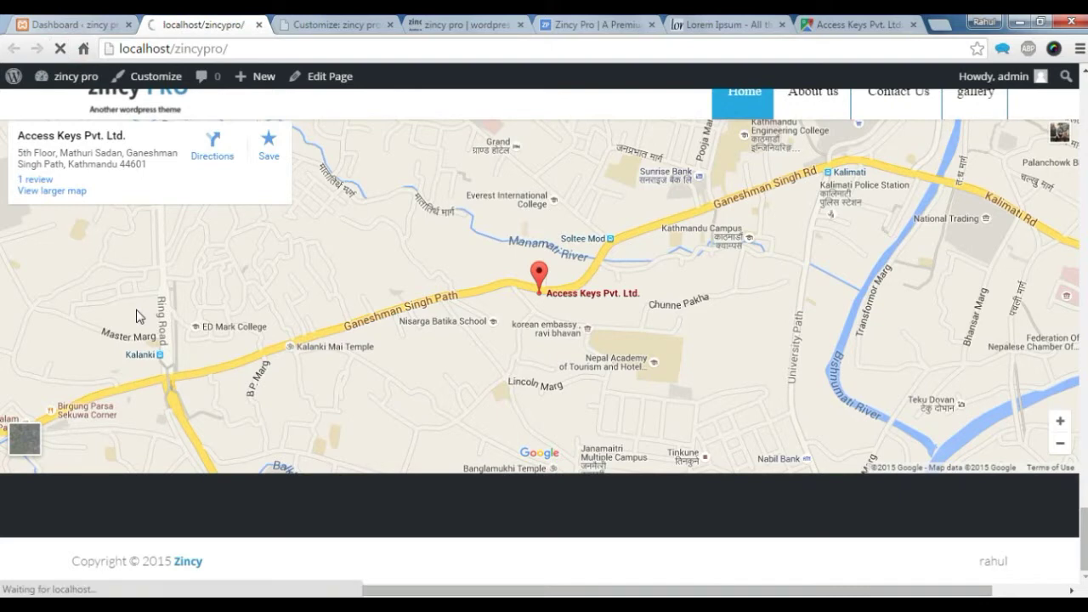